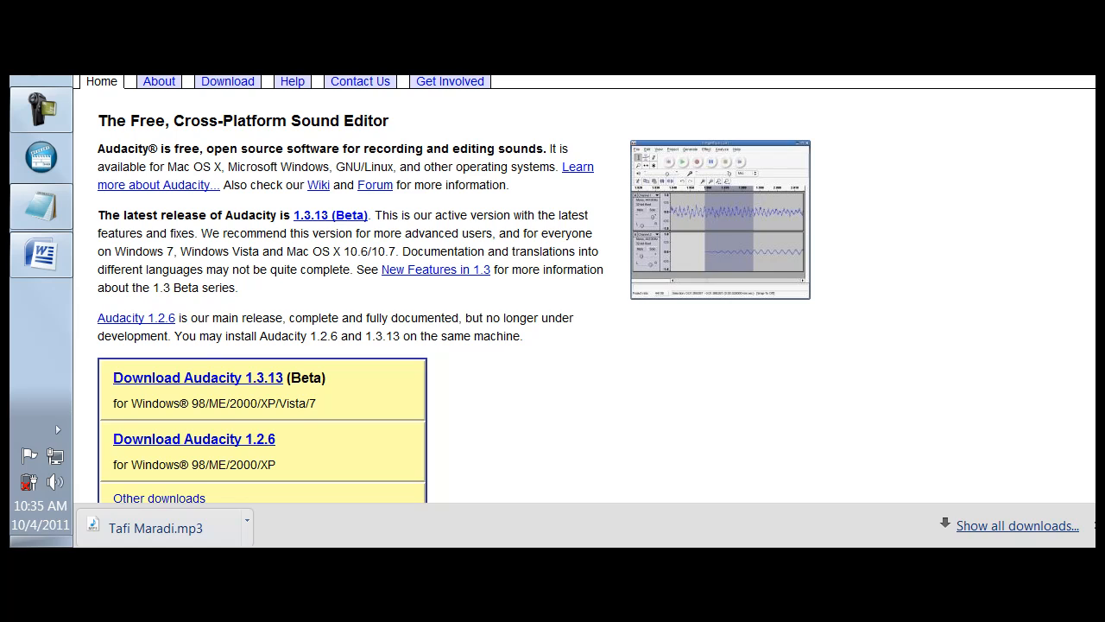
Find and launch Audacity from the Windows program search with "au", and reposition its window so the whole toolbar is visible
{"action": "left_click_drag", "start_coordinate": [96, 119], "coordinate": [81, 76]}
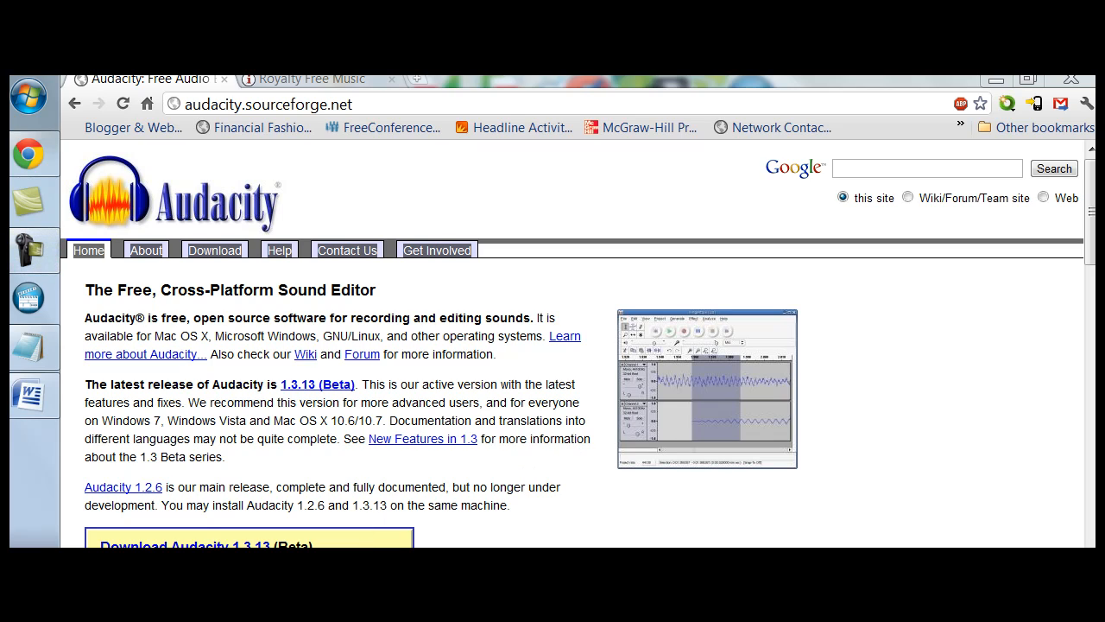
{"action": "left_click", "coordinate": [33, 96]}
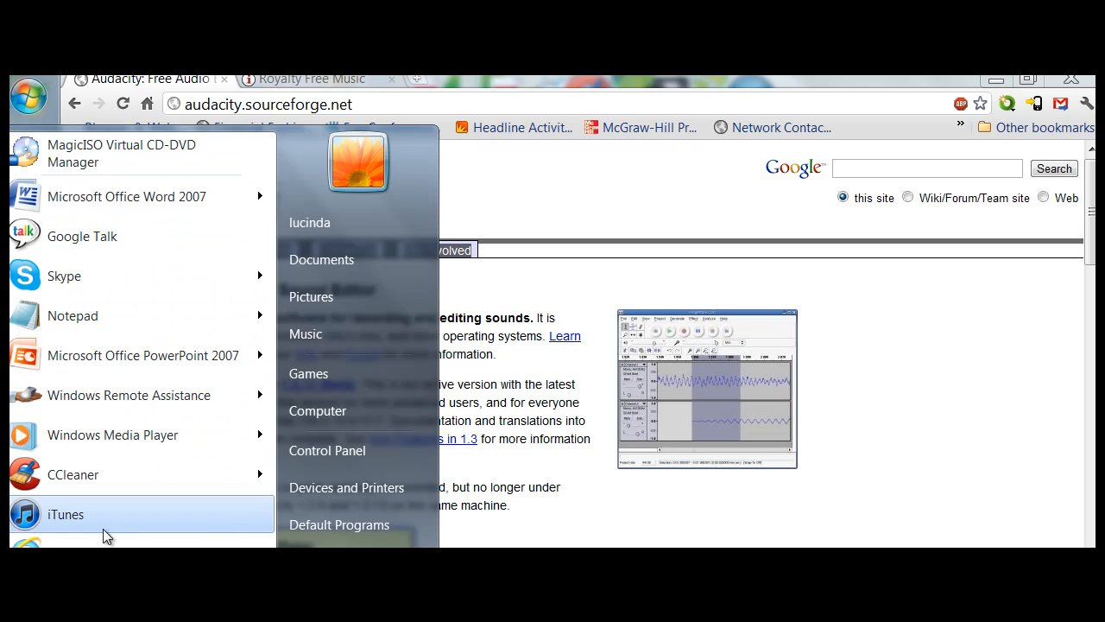
{"action": "left_click", "coordinate": [104, 587]}
{"action": "type", "text": "au"}
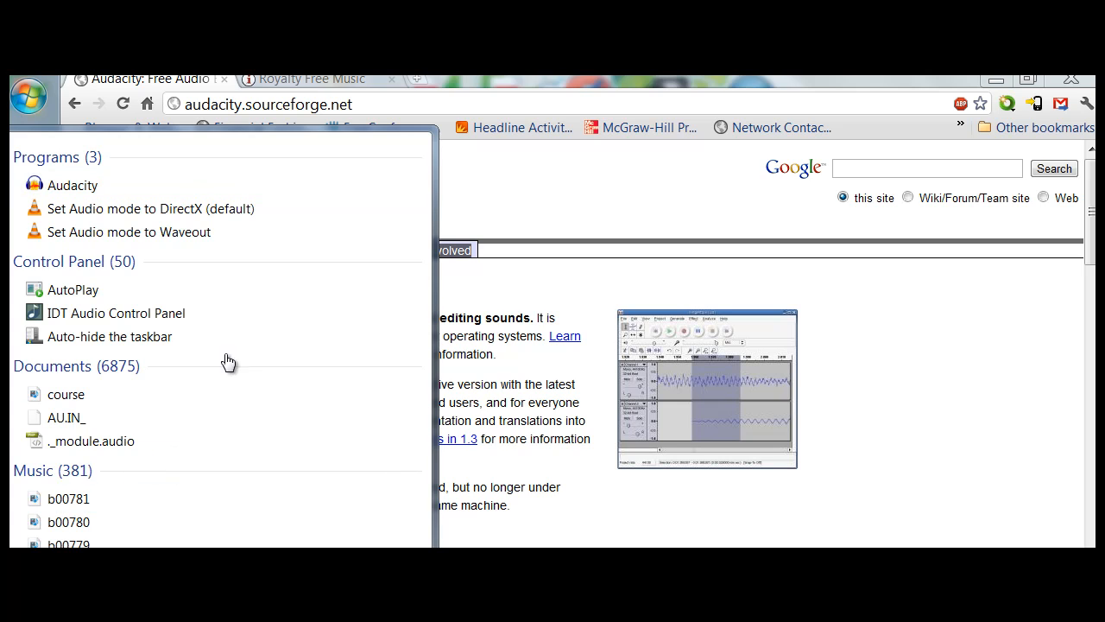
{"action": "left_click", "coordinate": [233, 193]}
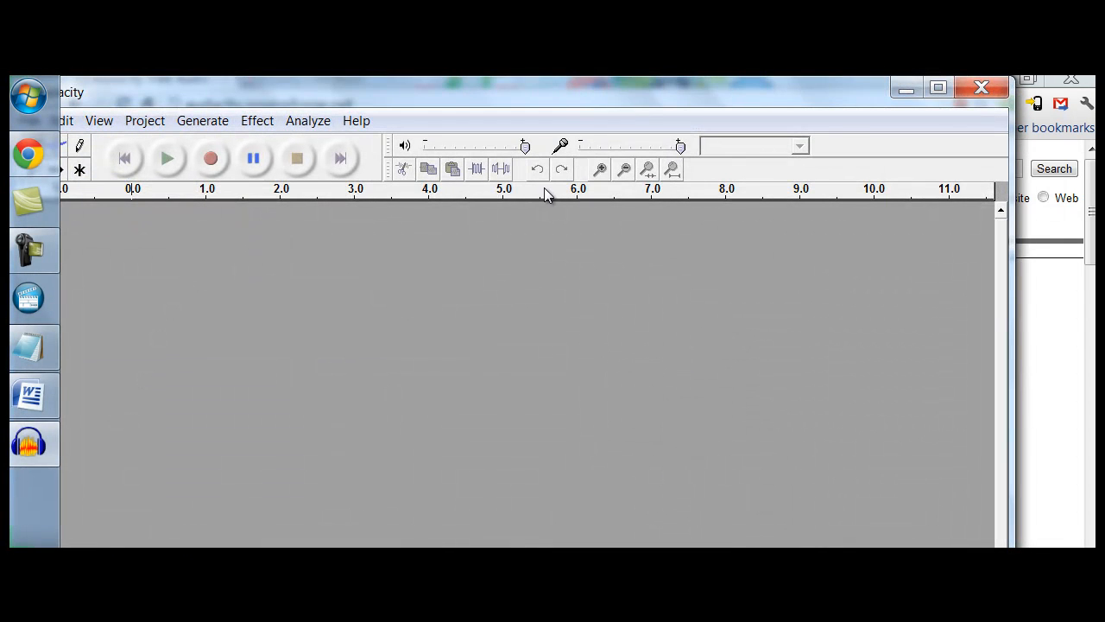
{"action": "left_click_drag", "start_coordinate": [505, 105], "coordinate": [560, 90]}
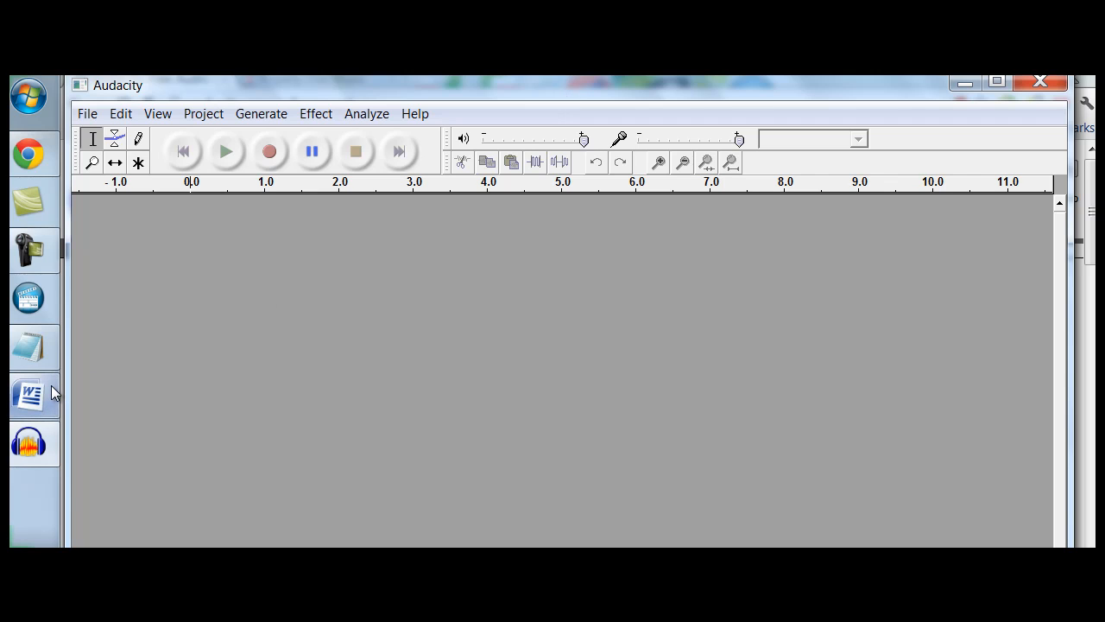
Minimize Audacity and switch to the incompetech Royalty Free Music page in the browser
{"action": "mouse_move", "coordinate": [50, 390]}
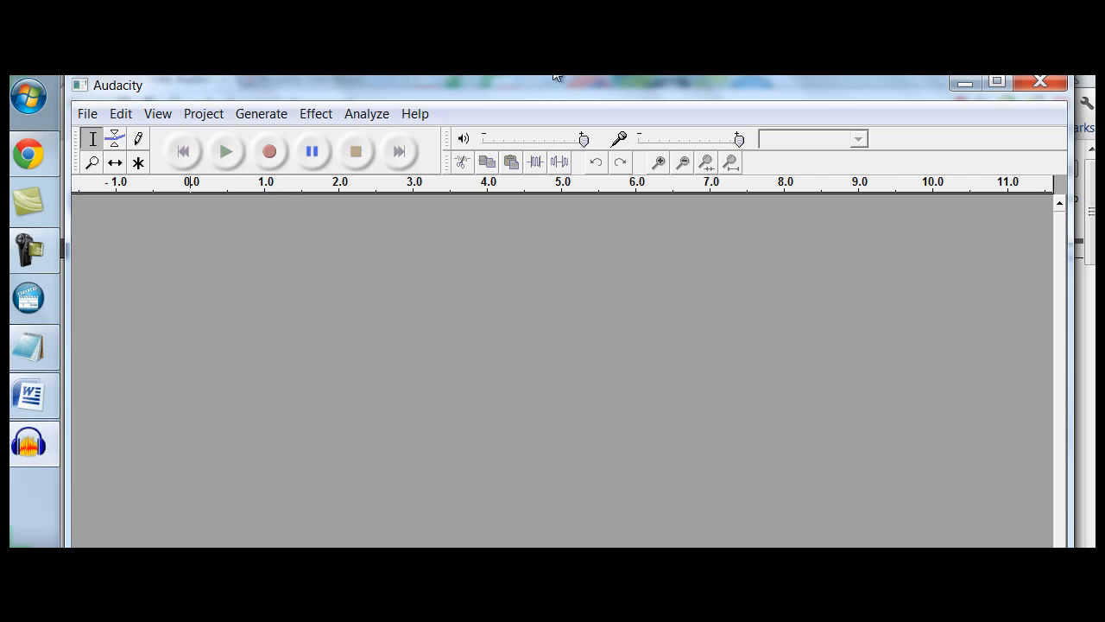
{"action": "left_click", "coordinate": [963, 84]}
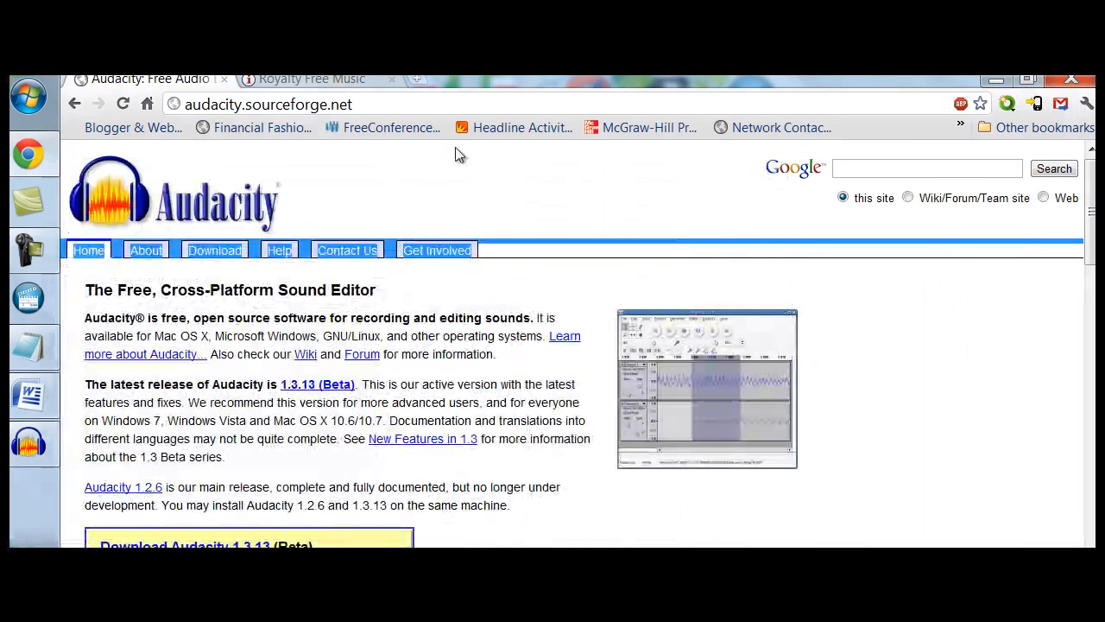
{"action": "left_click", "coordinate": [342, 79]}
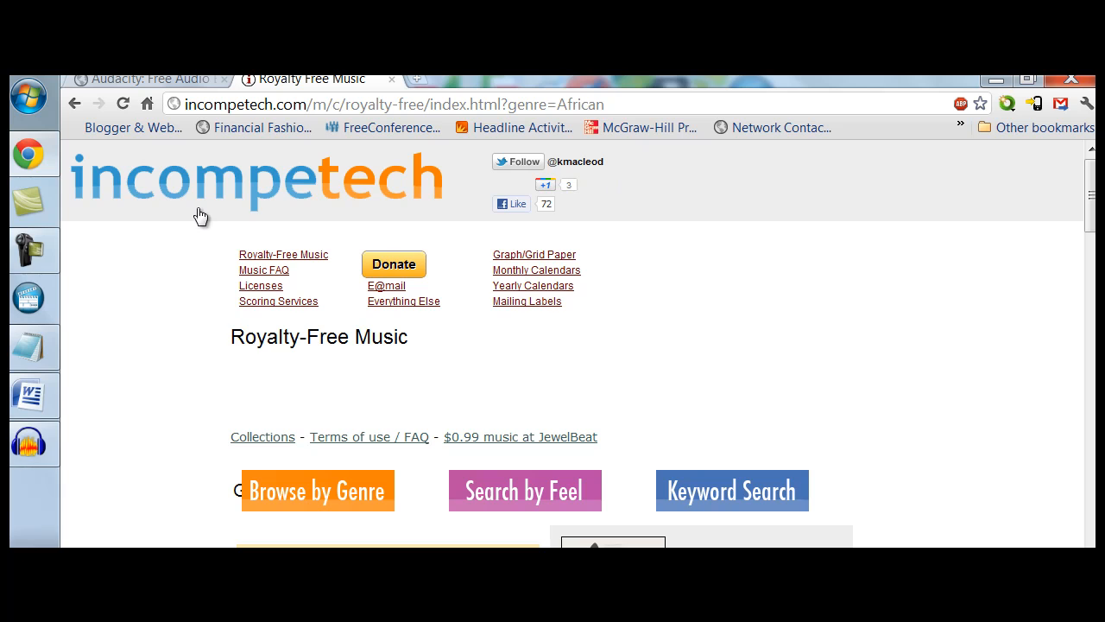
{"action": "left_click", "coordinate": [37, 447]}
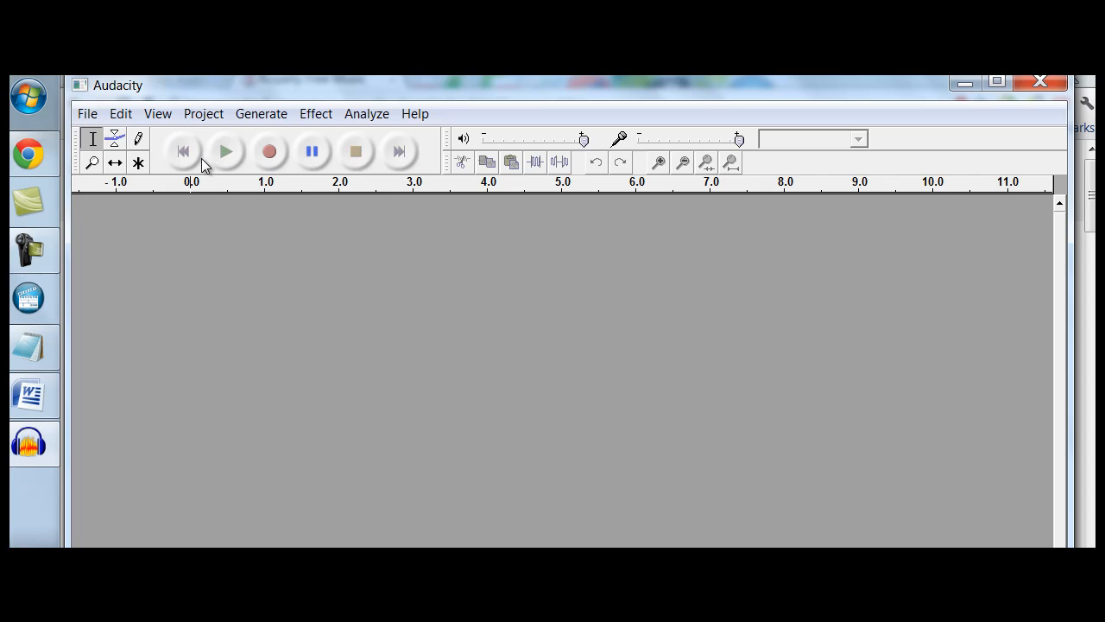
{"action": "left_click", "coordinate": [124, 115]}
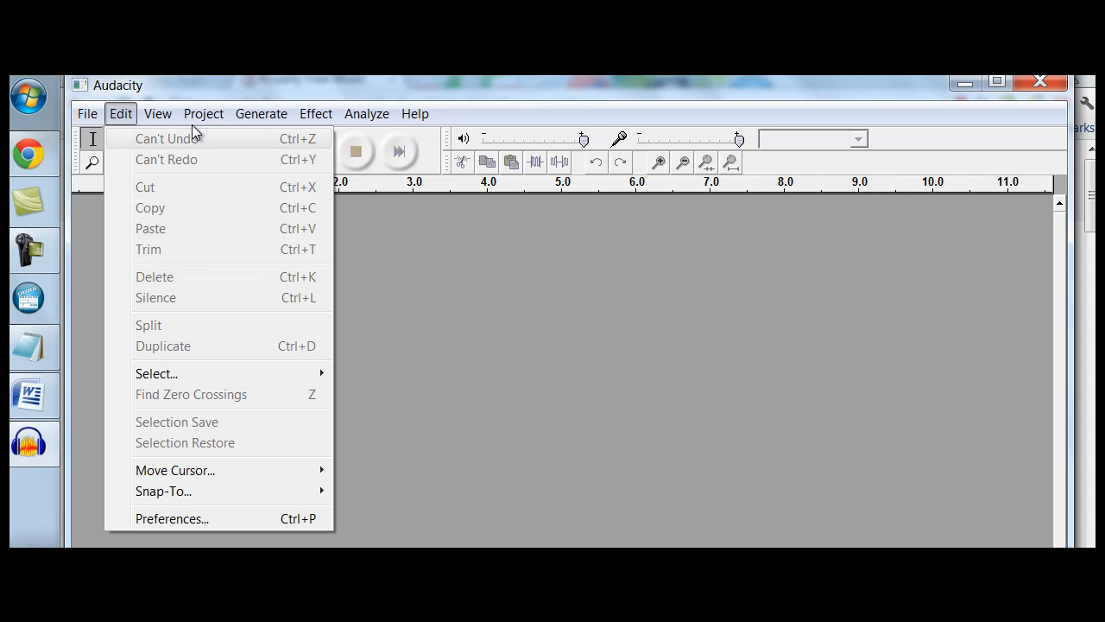
{"action": "mouse_move", "coordinate": [199, 116]}
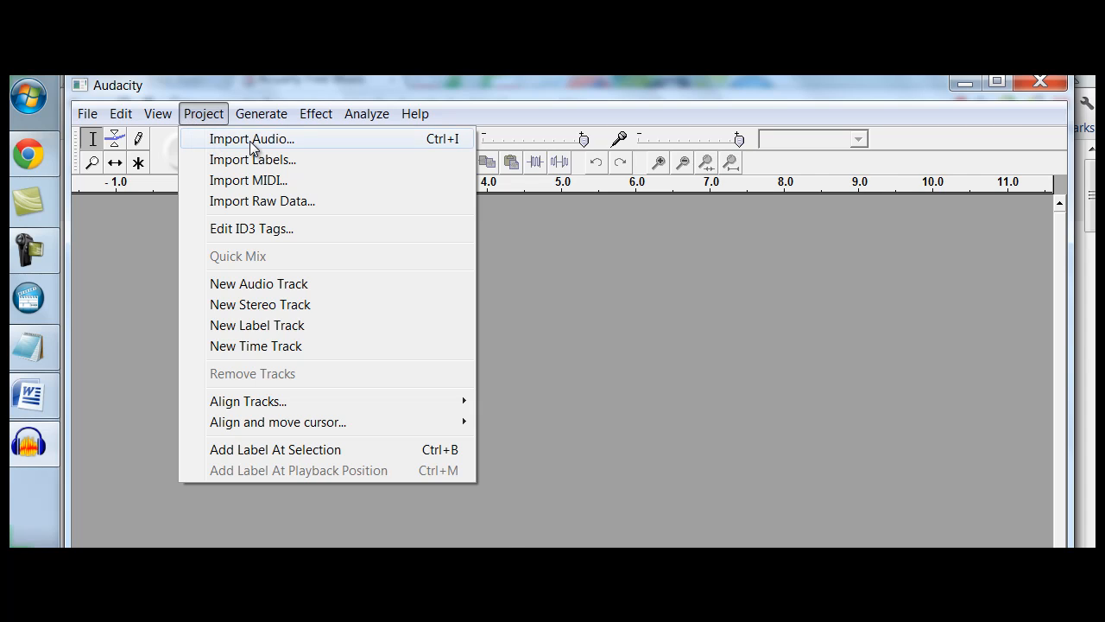
{"action": "mouse_move", "coordinate": [315, 113]}
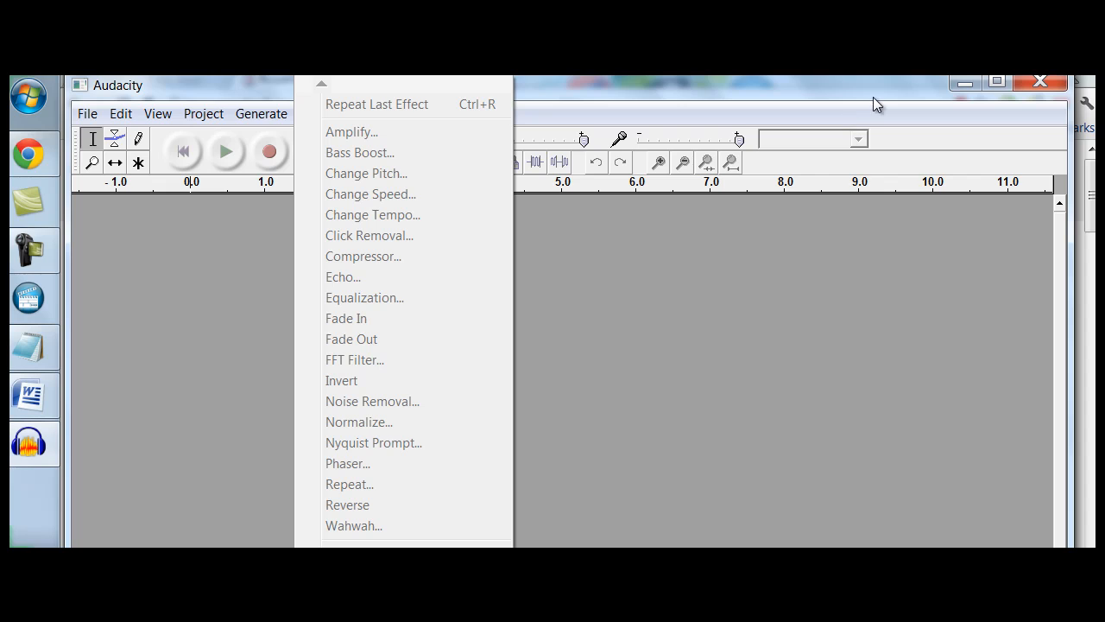
{"action": "left_click", "coordinate": [962, 76]}
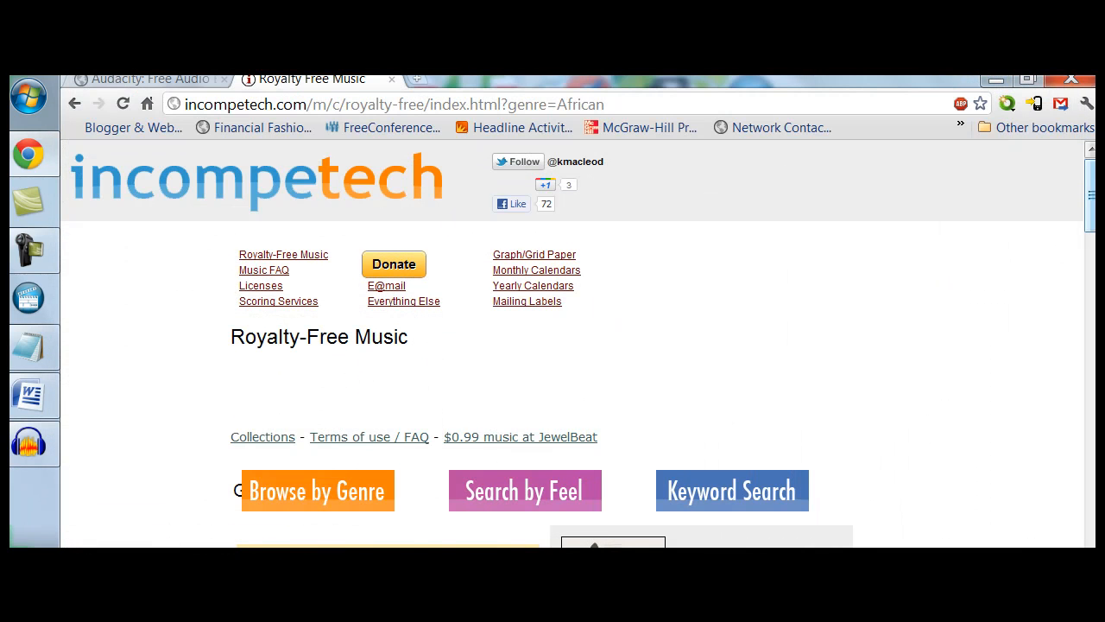
Download the Night Cave track from the African genre listing, open the downloaded file, and close the media player
{"action": "scroll", "coordinate": [1091, 198], "scroll_direction": "down", "scroll_amount": 3}
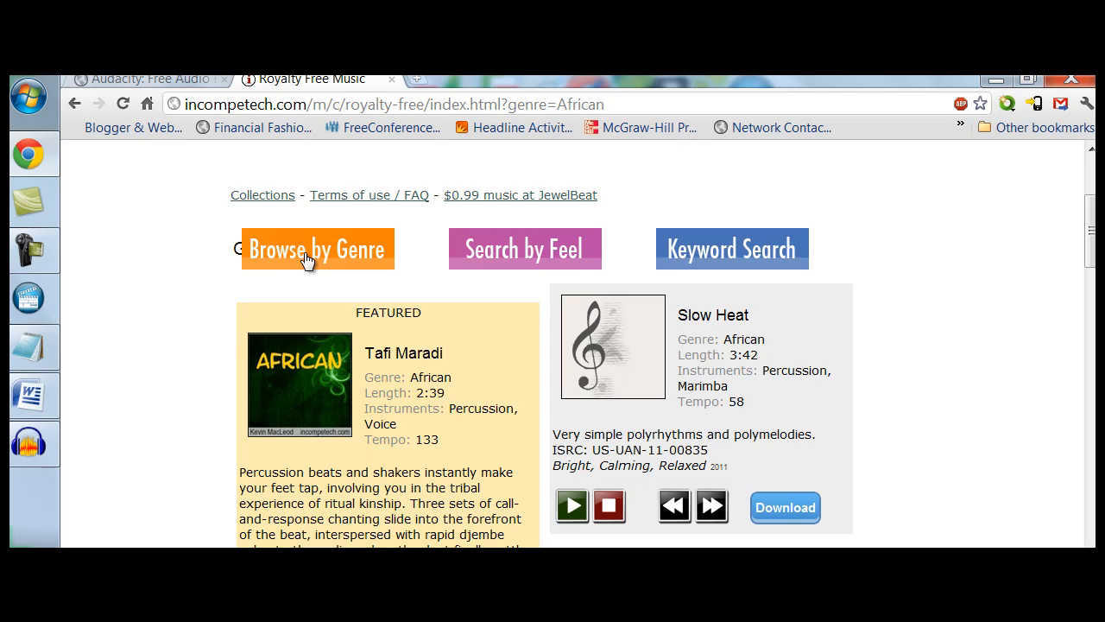
{"action": "left_click_drag", "start_coordinate": [1092, 235], "coordinate": [1094, 245]}
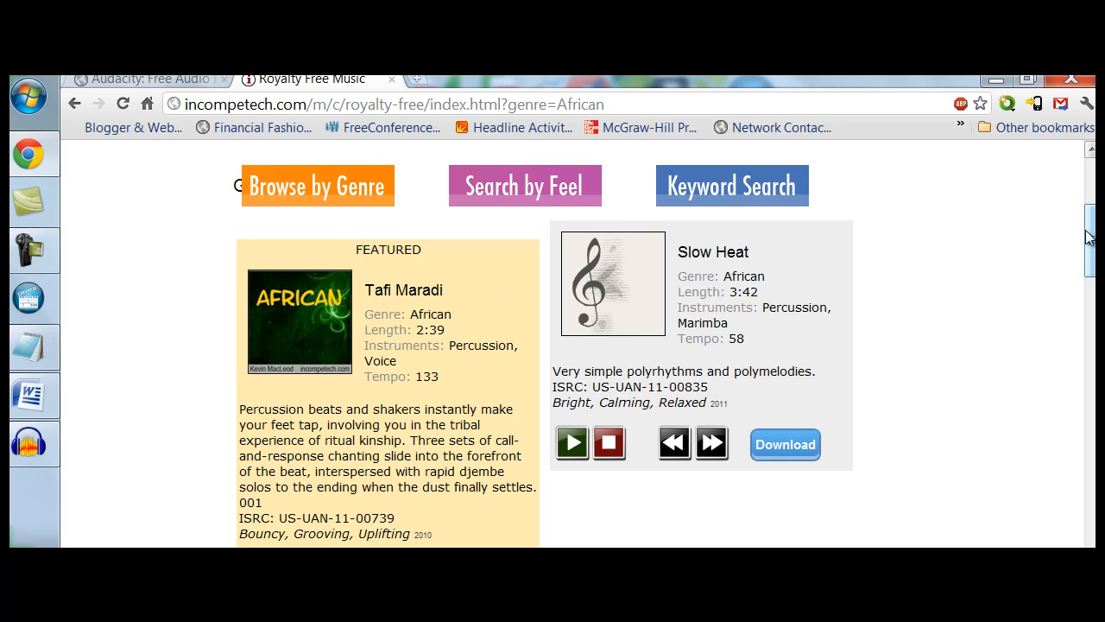
{"action": "left_click_drag", "start_coordinate": [1090, 237], "coordinate": [1091, 352]}
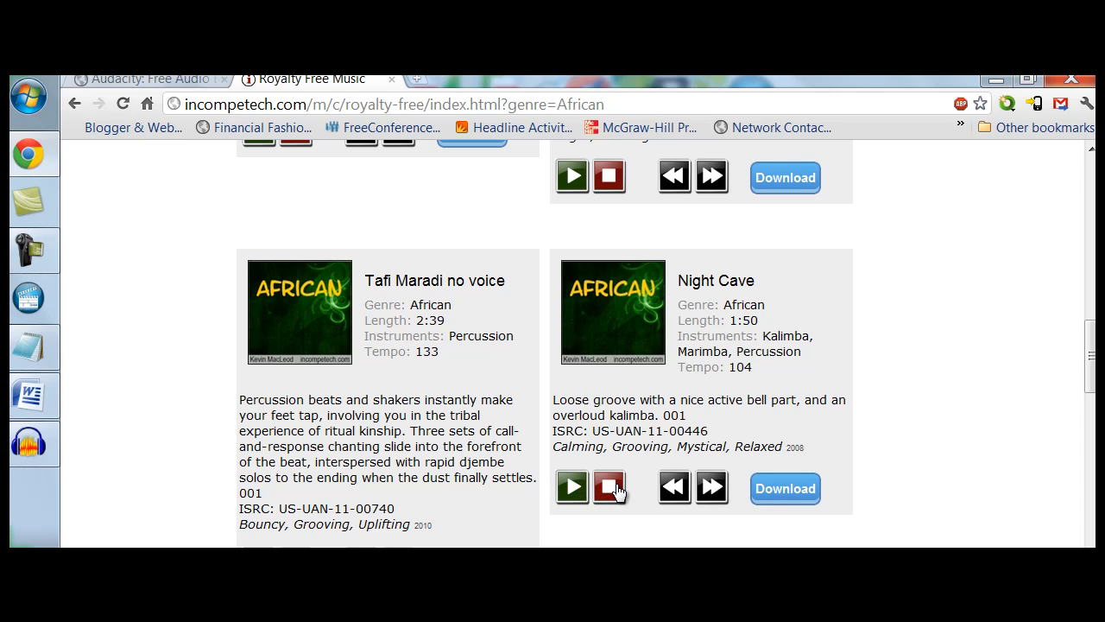
{"action": "left_click", "coordinate": [791, 496]}
{"action": "left_click", "coordinate": [16, 542]}
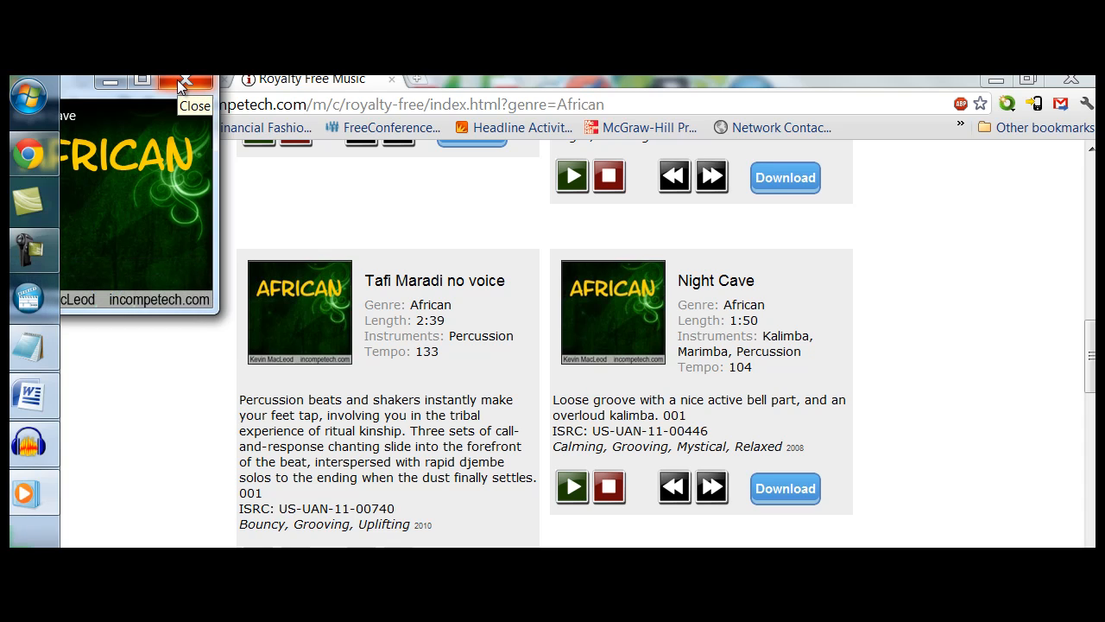
{"action": "left_click", "coordinate": [183, 81]}
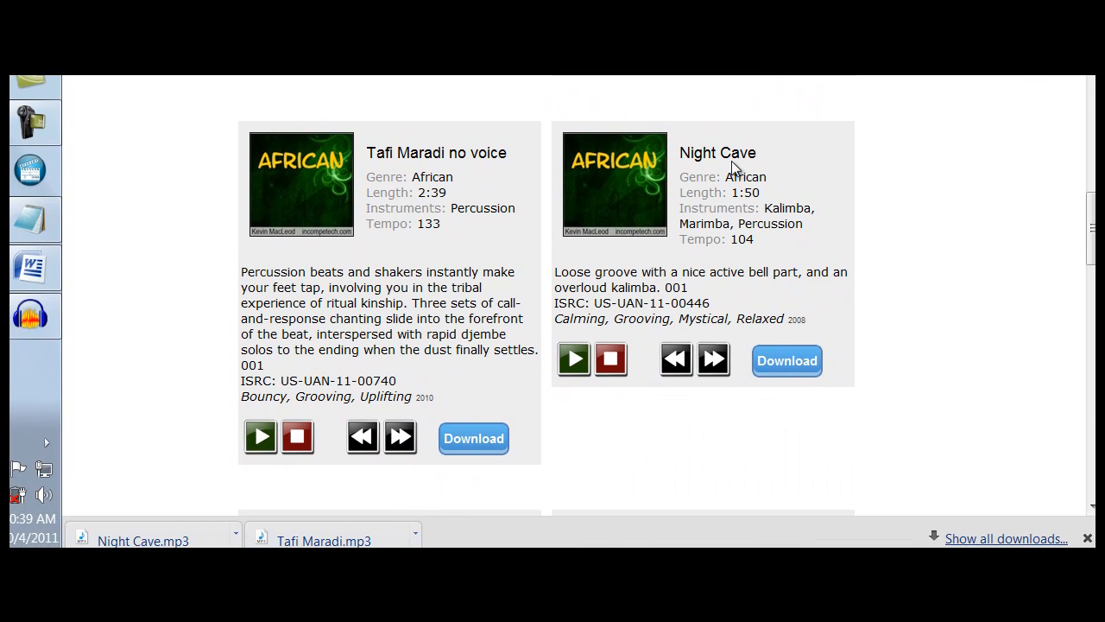
Show the downloaded Night Cave.mp3 in its folder, move it into the Music library, and close the folder window
{"action": "left_click", "coordinate": [236, 535]}
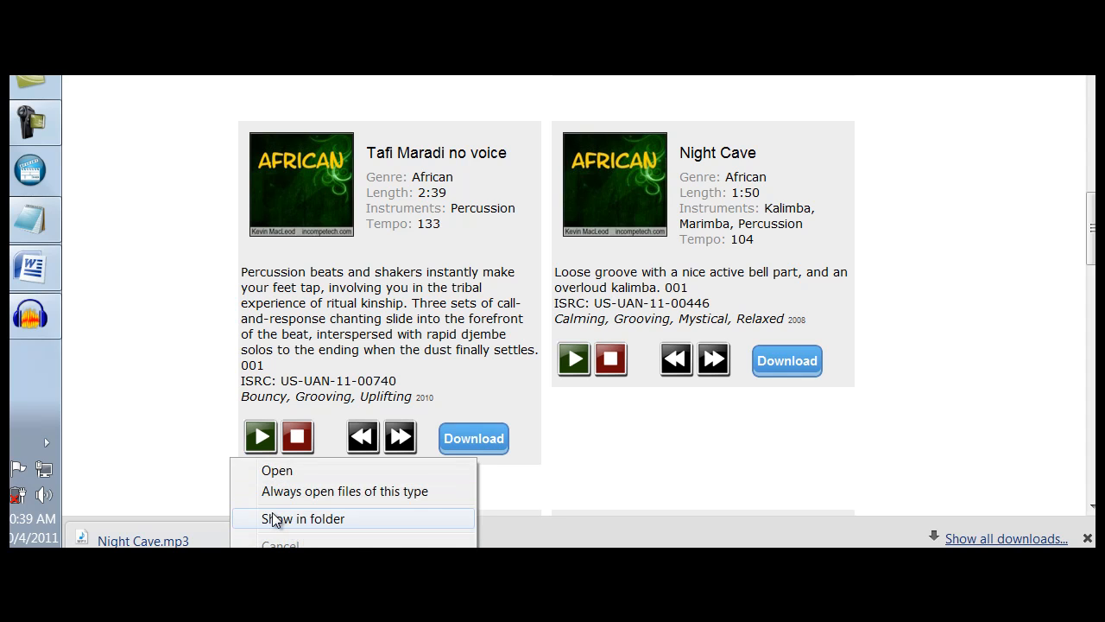
{"action": "left_click", "coordinate": [275, 519]}
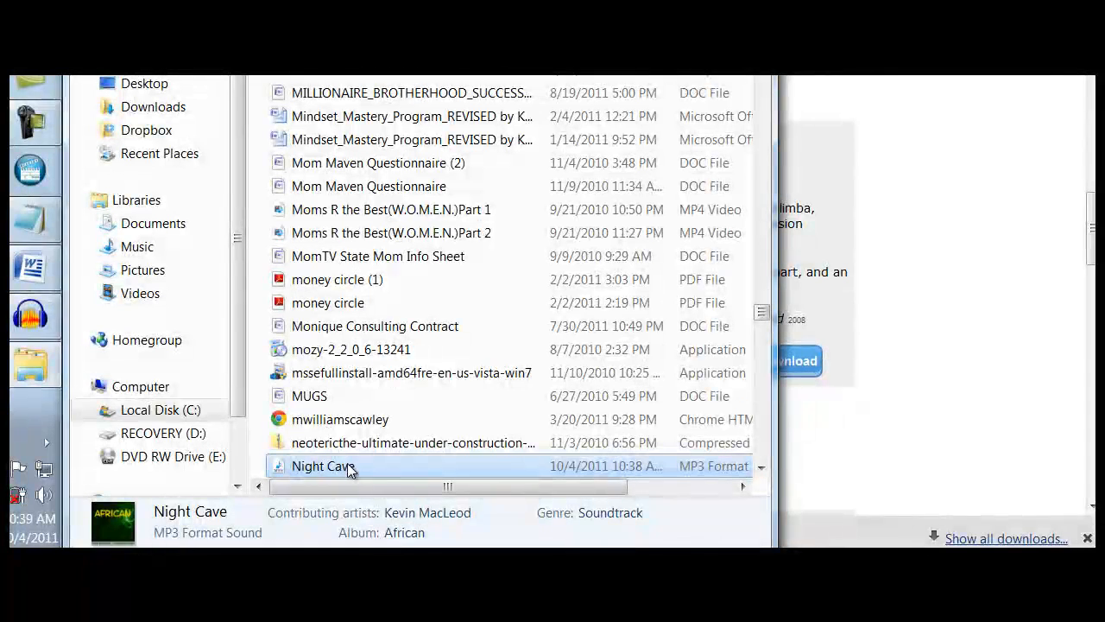
{"action": "left_click_drag", "start_coordinate": [350, 469], "coordinate": [182, 243]}
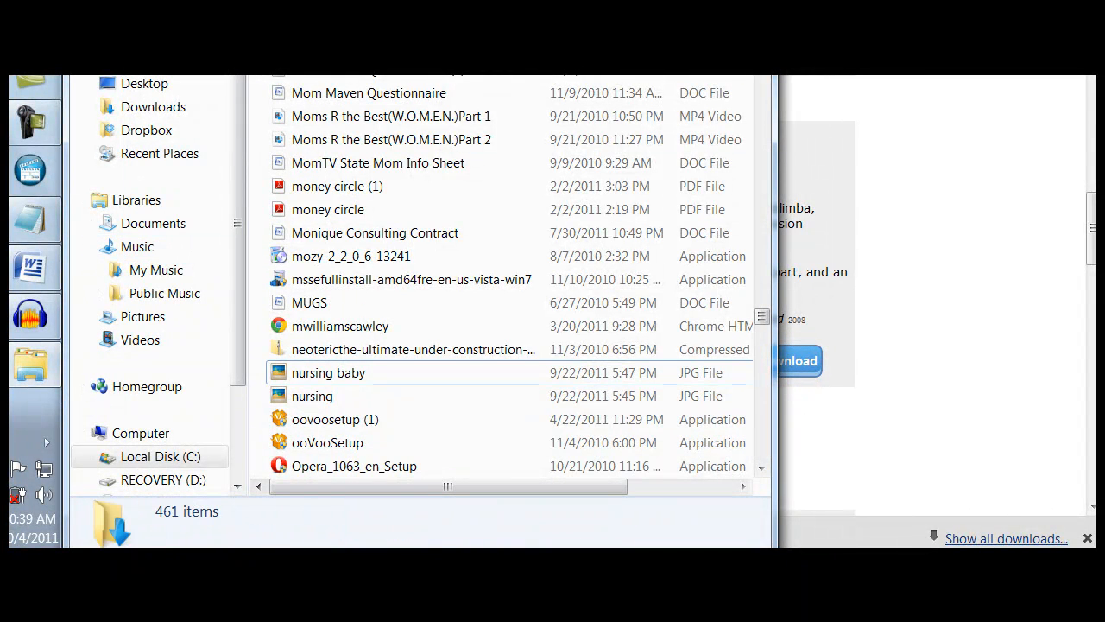
{"action": "key", "text": "alt+F4"}
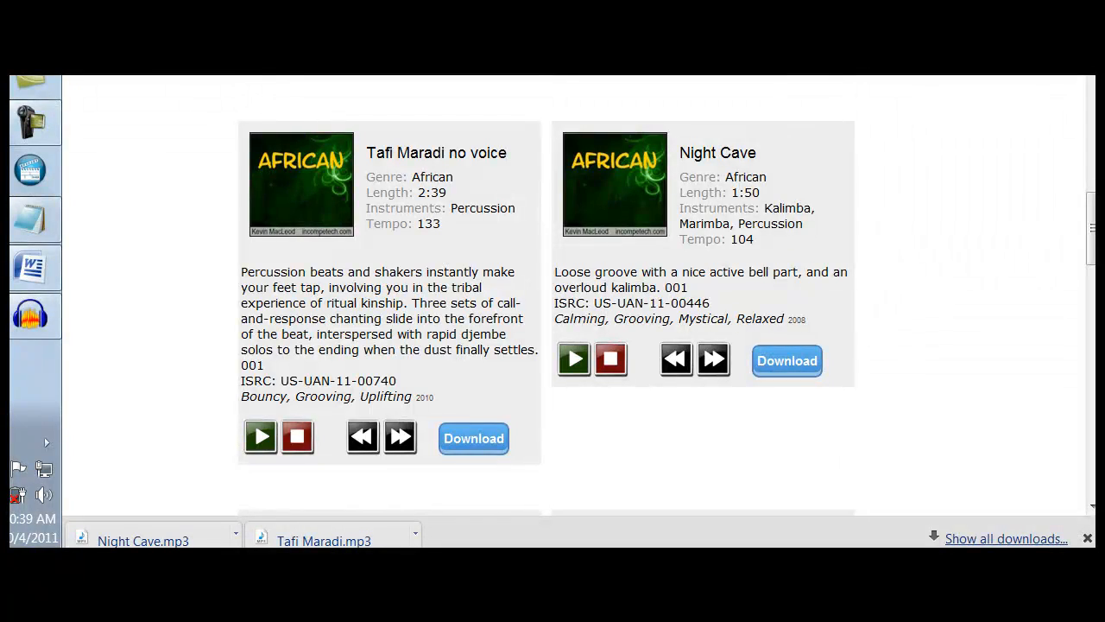
Switch to Audacity, record a short voice track, and stop the recording
{"action": "key", "text": "ctrl+Tab"}
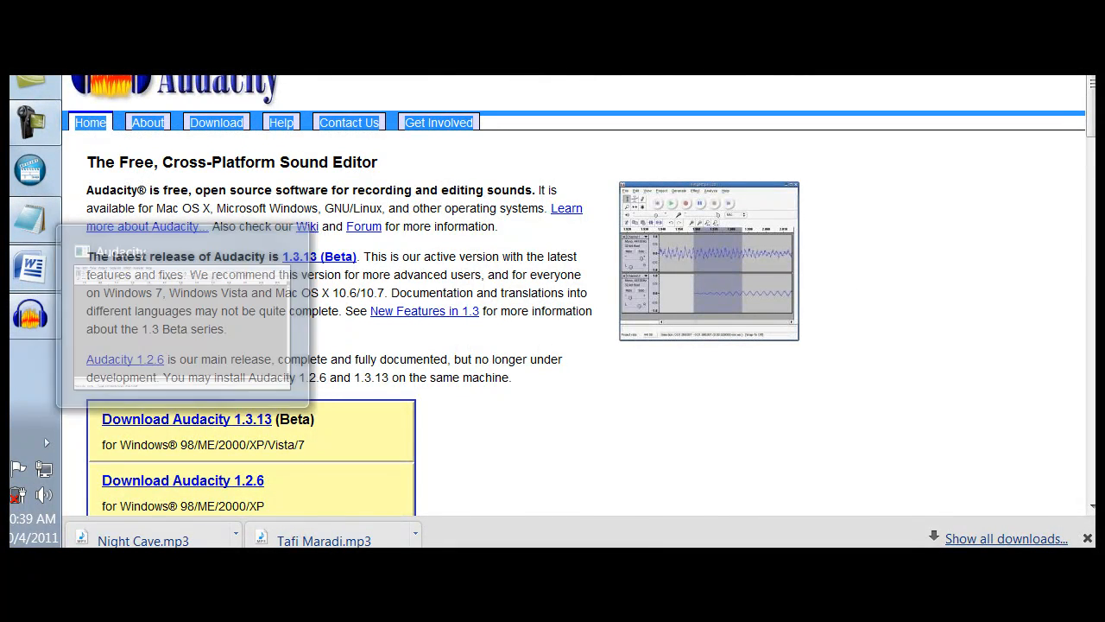
{"action": "key", "text": "ctrl+Tab"}
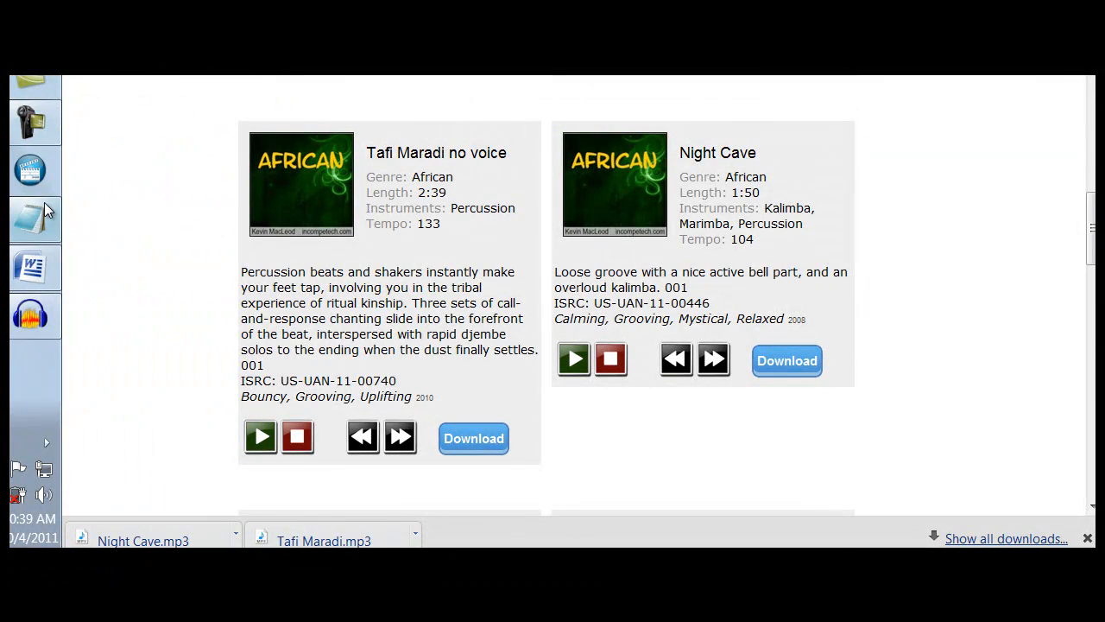
{"action": "left_click", "coordinate": [30, 316]}
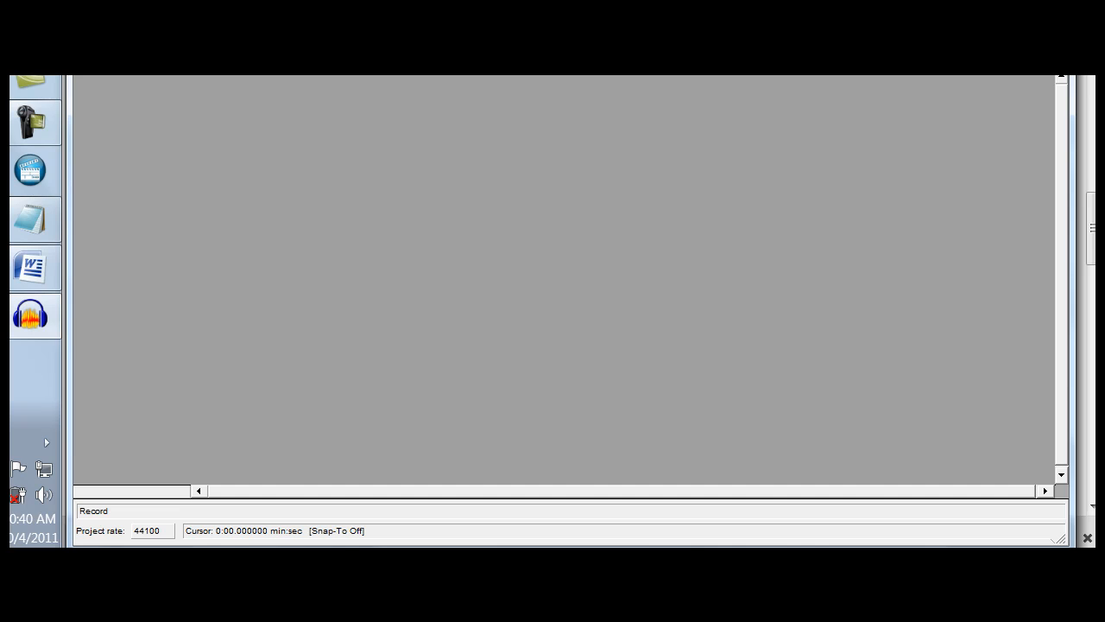
{"action": "key", "text": "r"}
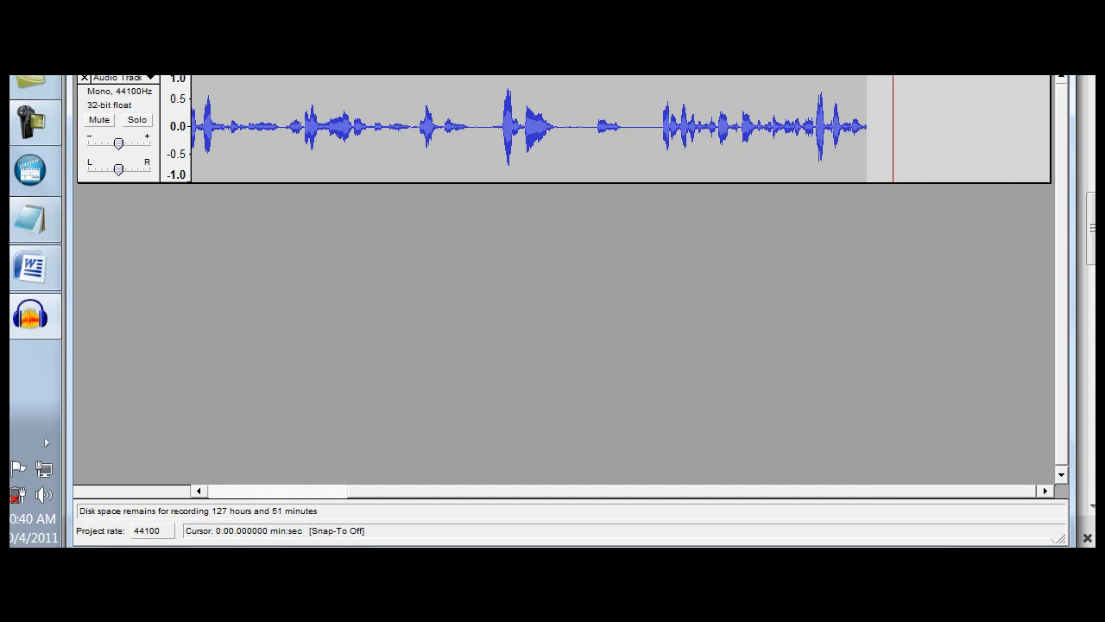
{"action": "left_click", "coordinate": [359, 50]}
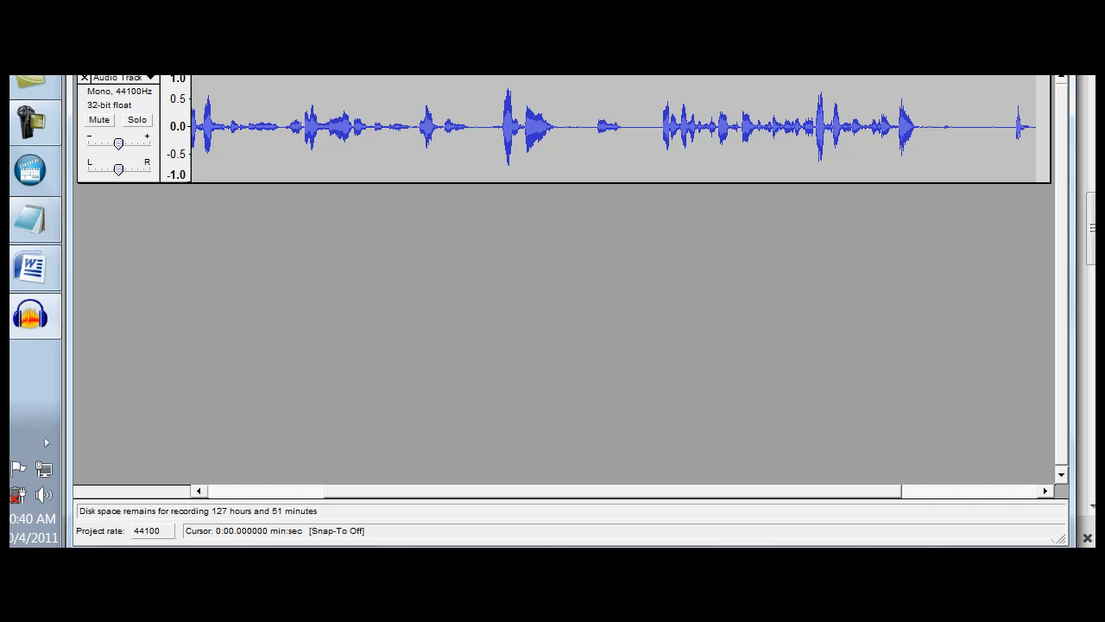
{"action": "left_click", "coordinate": [359, 76]}
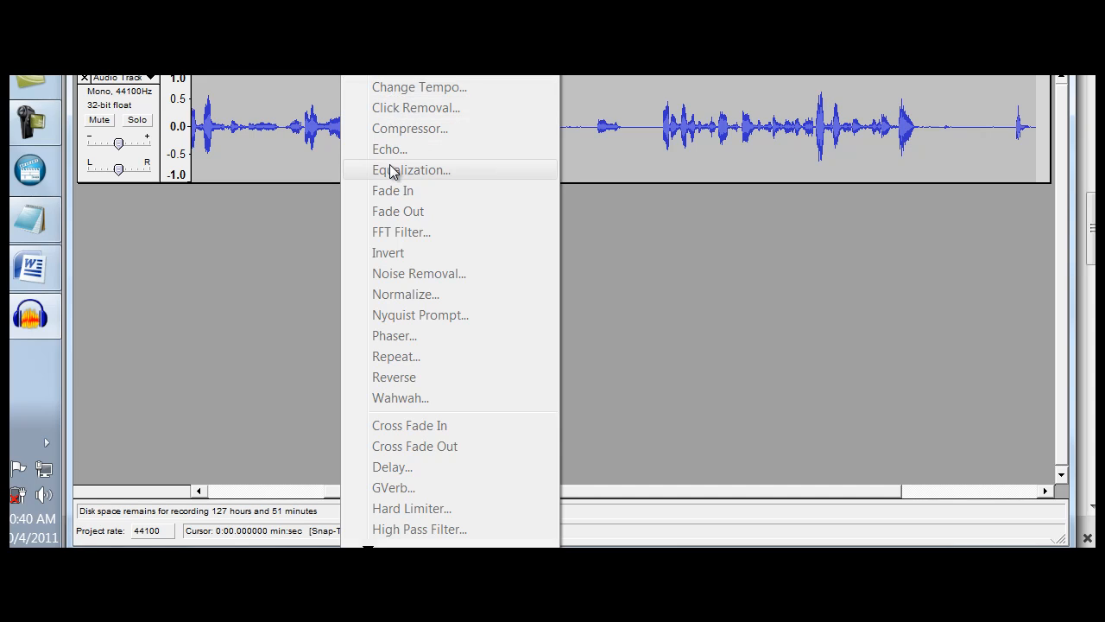
{"action": "left_click", "coordinate": [267, 232]}
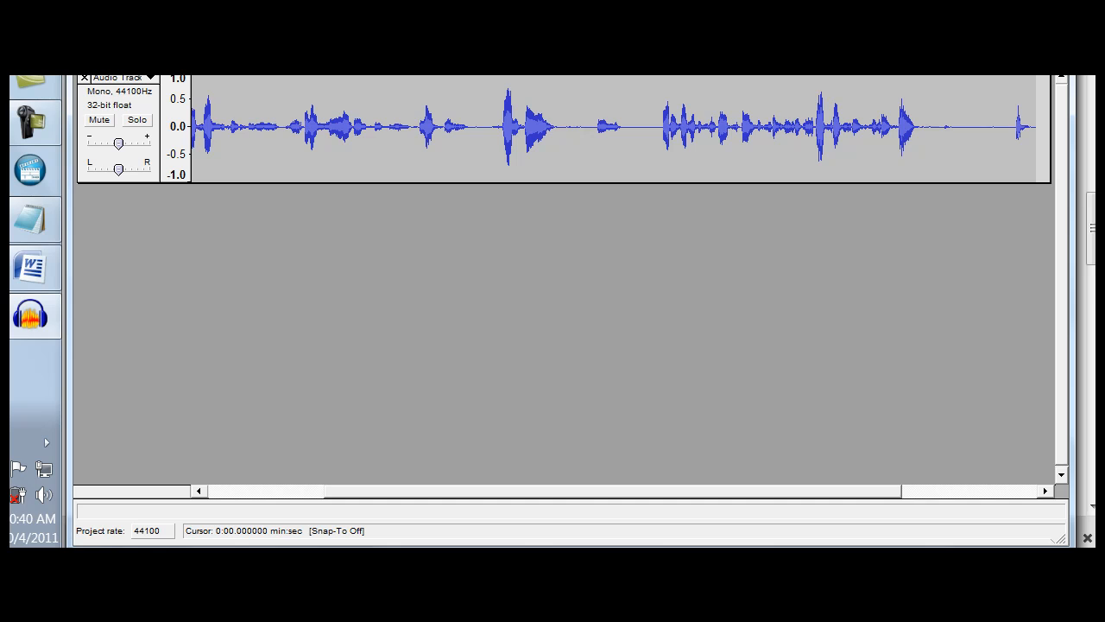
Import the Night Cave audio file from the Music library into the project as a second track
{"action": "left_click", "coordinate": [201, 0]}
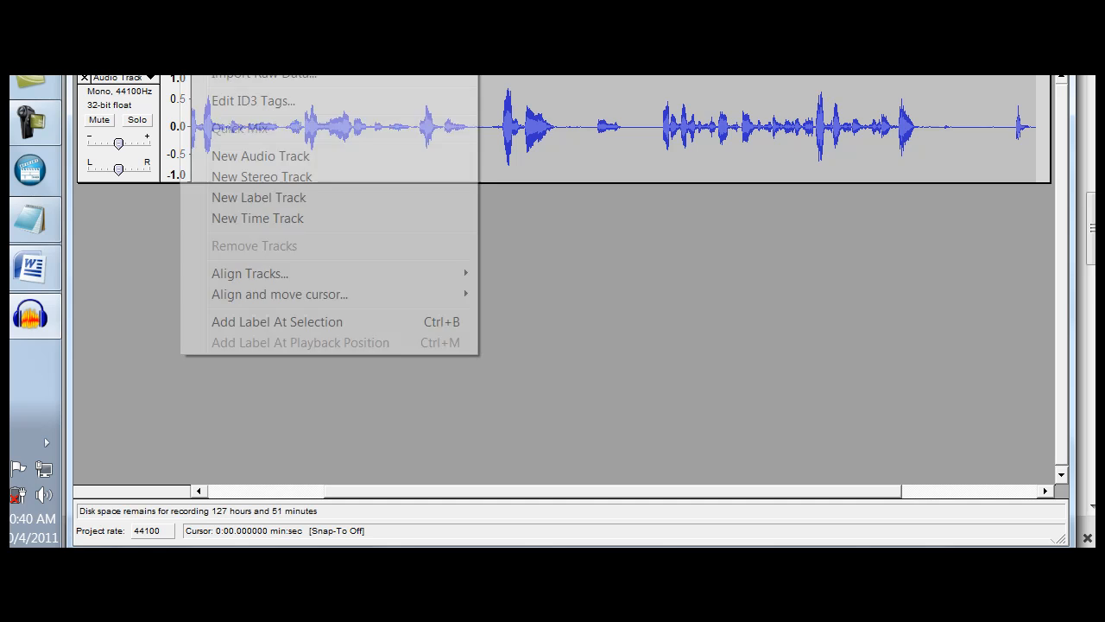
{"action": "left_click", "coordinate": [249, 12]}
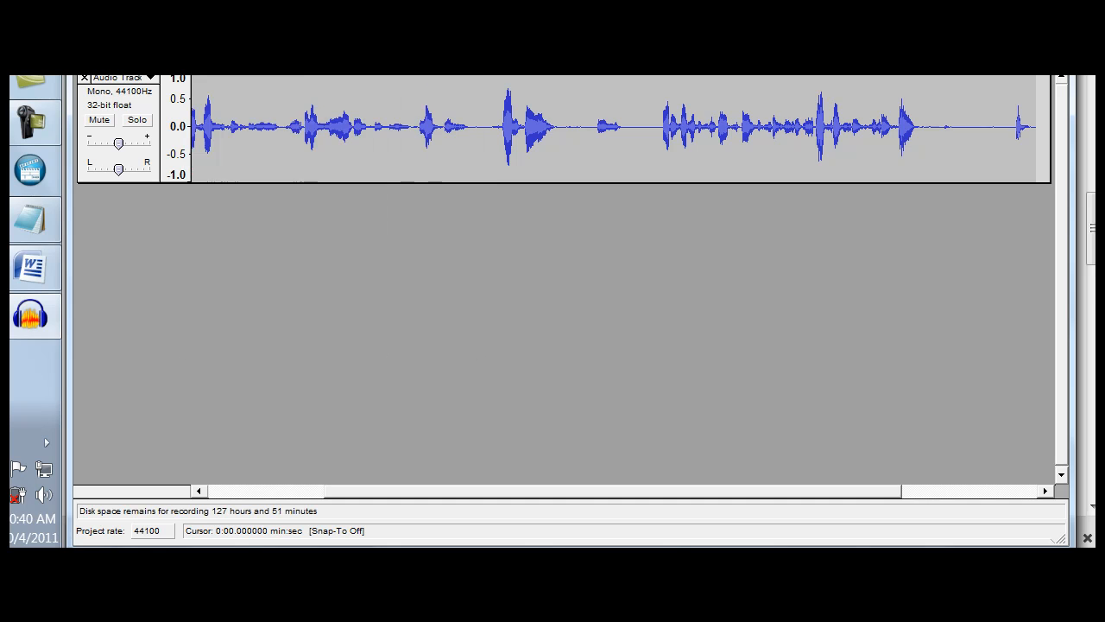
{"action": "scroll", "coordinate": [221, 184], "scroll_direction": "down", "scroll_amount": 3}
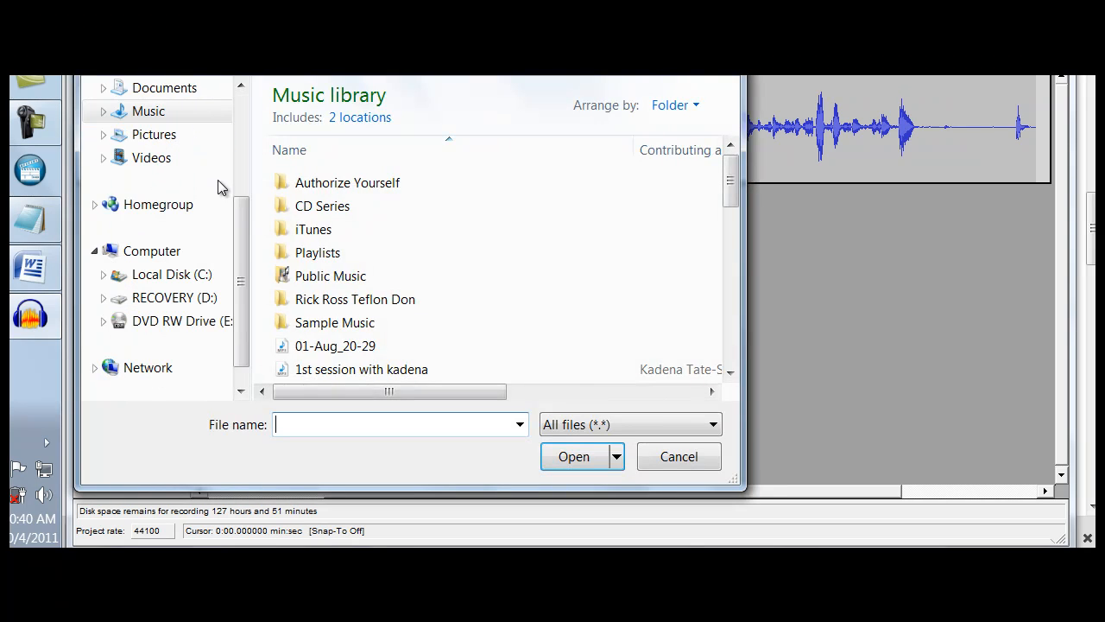
{"action": "scroll", "coordinate": [170, 121], "scroll_direction": "up", "scroll_amount": 3}
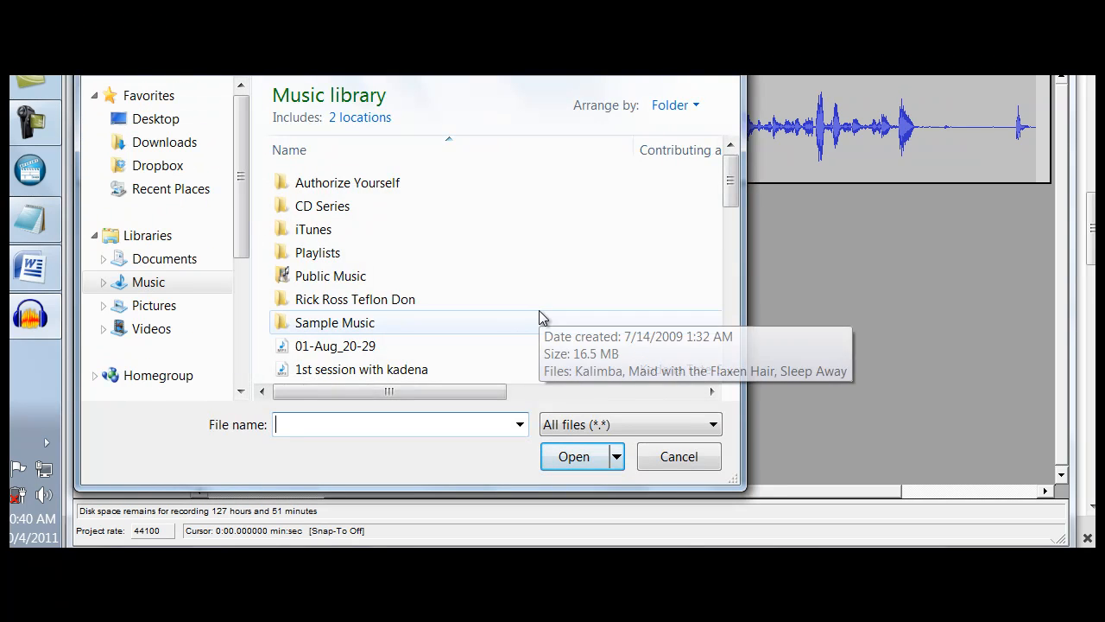
{"action": "scroll", "coordinate": [728, 208], "scroll_direction": "down", "scroll_amount": 3}
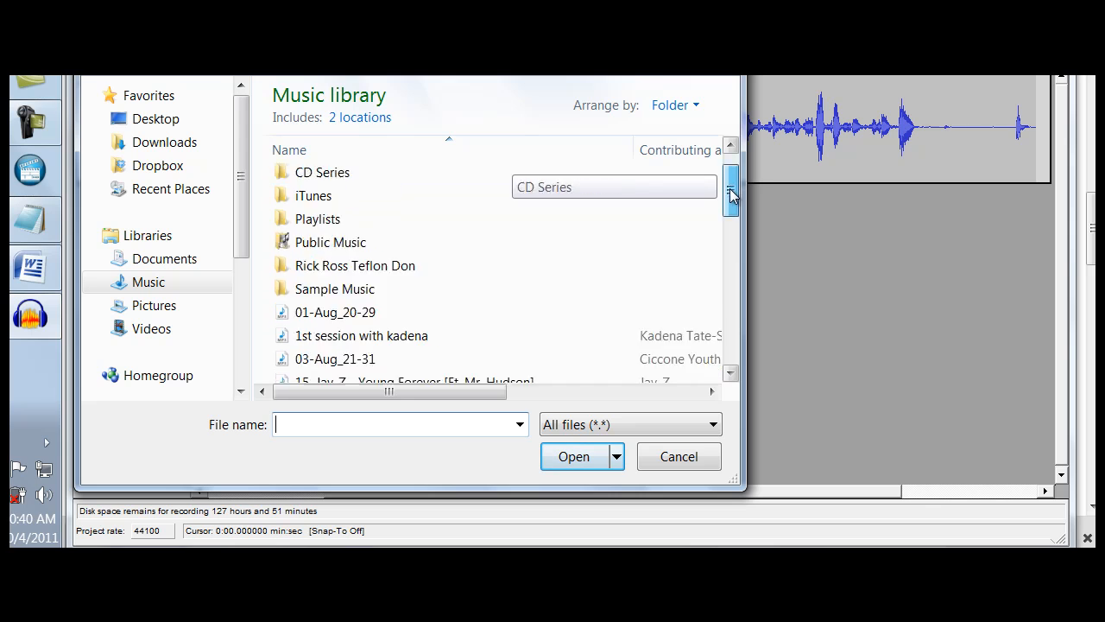
{"action": "left_click_drag", "start_coordinate": [732, 225], "coordinate": [744, 325]}
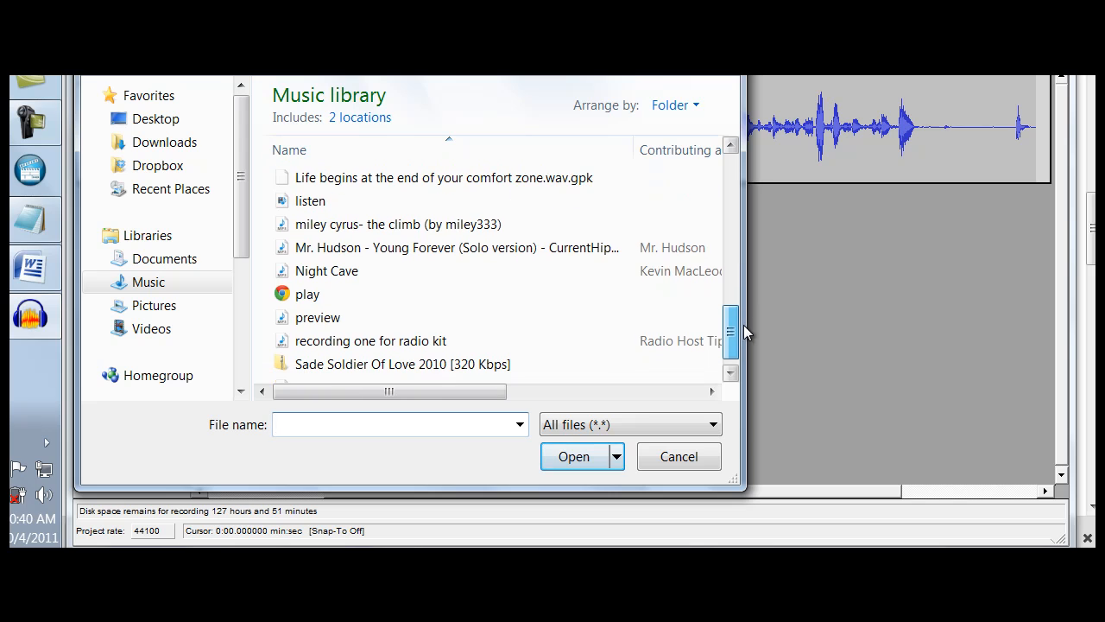
{"action": "double_click", "coordinate": [383, 269]}
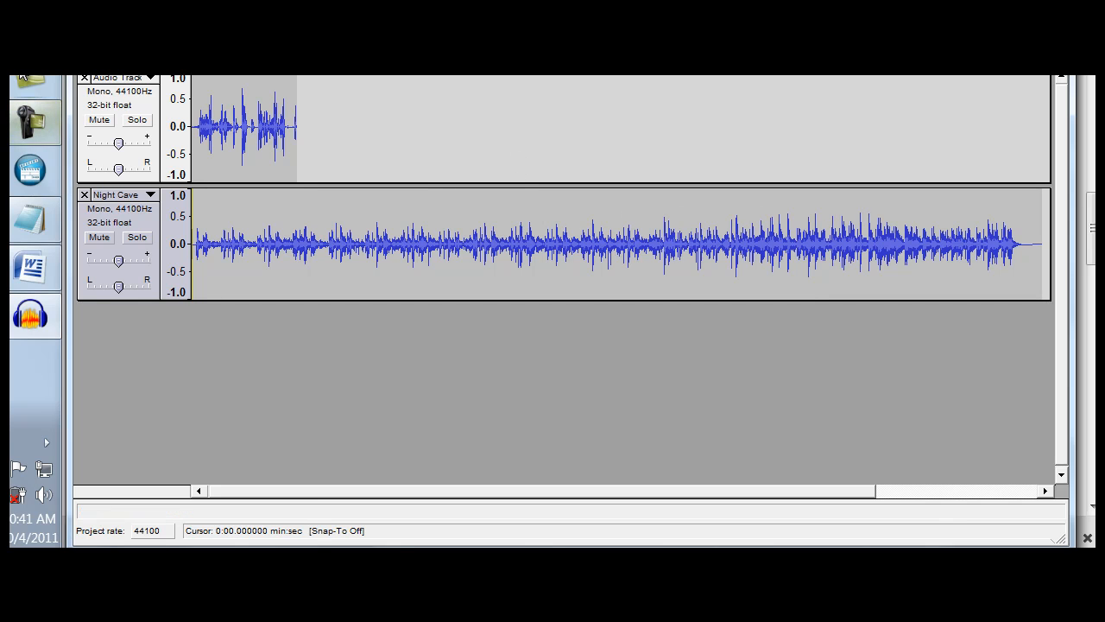
{"action": "left_click", "coordinate": [15, 79]}
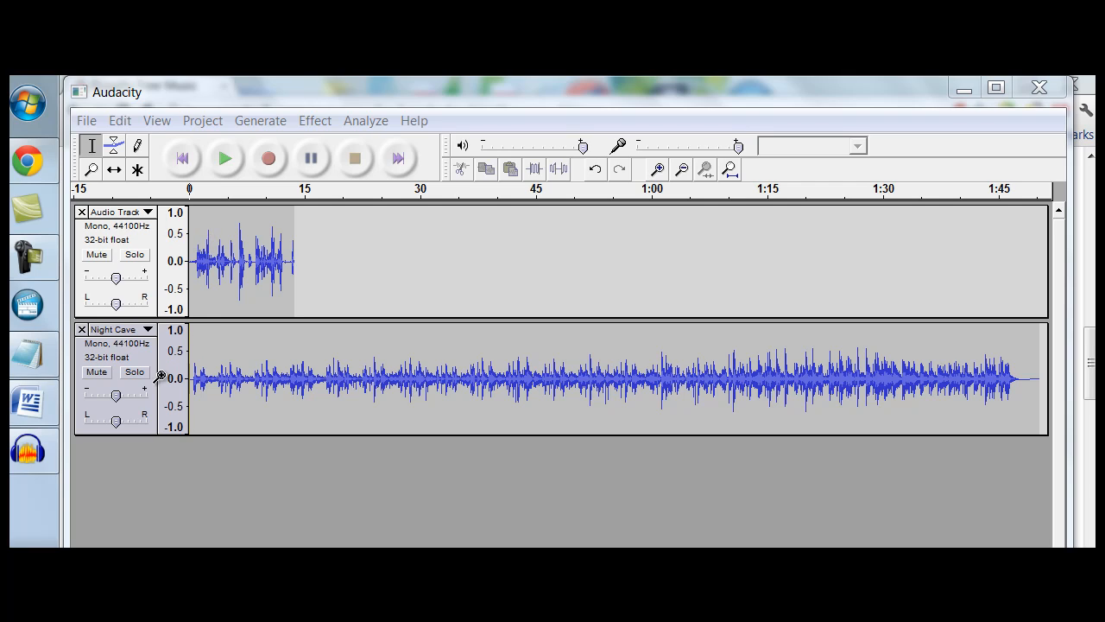
Mute the voice track, play Night Cave on its own, stop playback, and unmute the voice track
{"action": "left_click", "coordinate": [98, 254]}
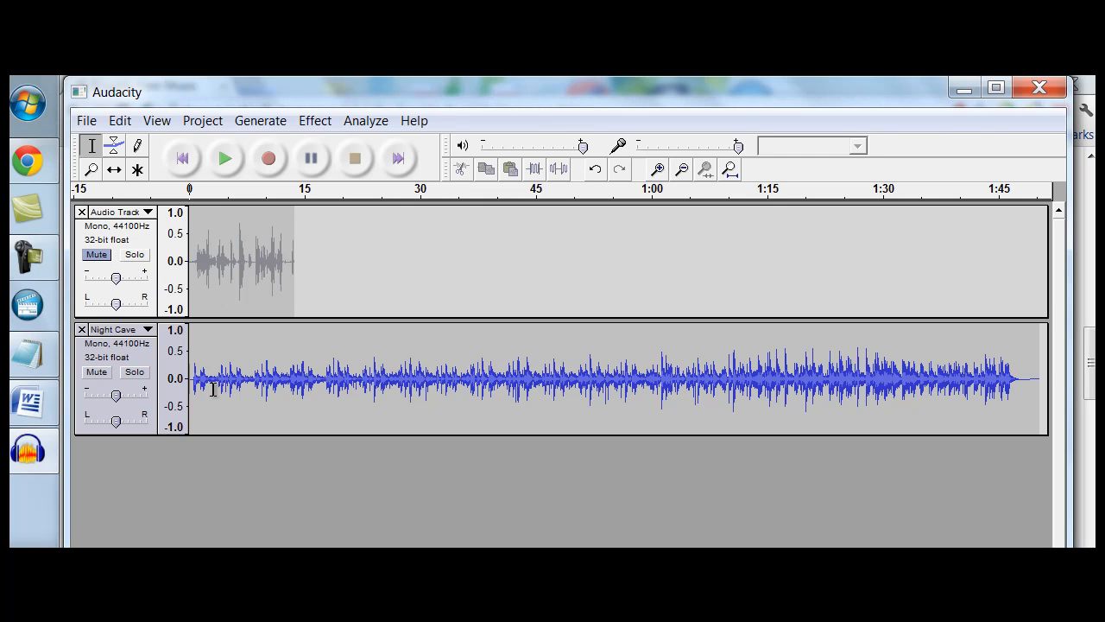
{"action": "left_click", "coordinate": [226, 159]}
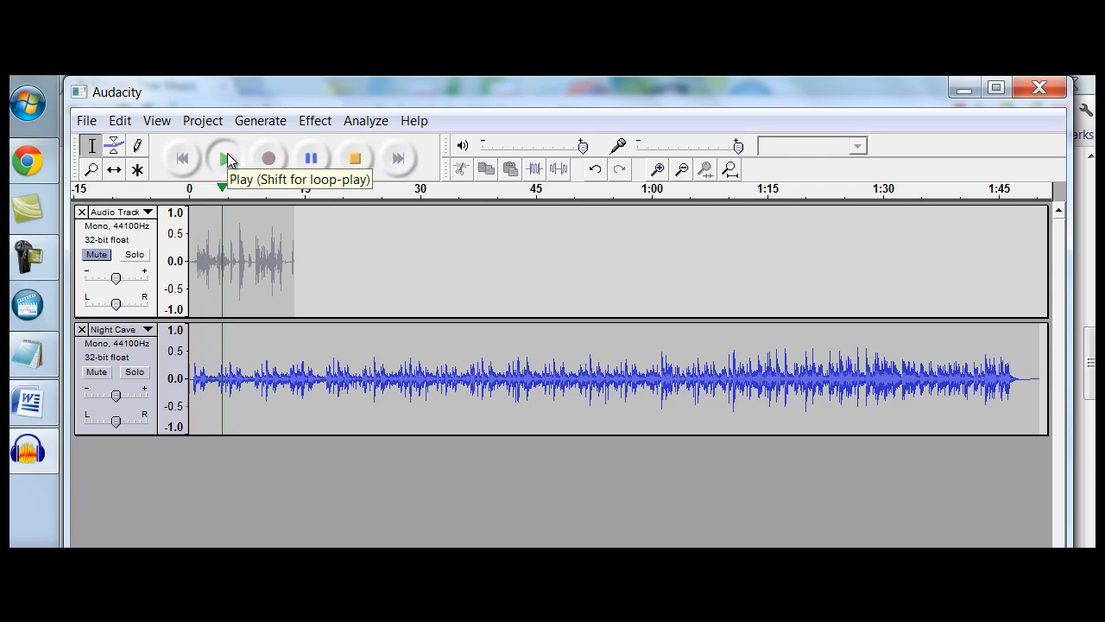
{"action": "left_click", "coordinate": [353, 161]}
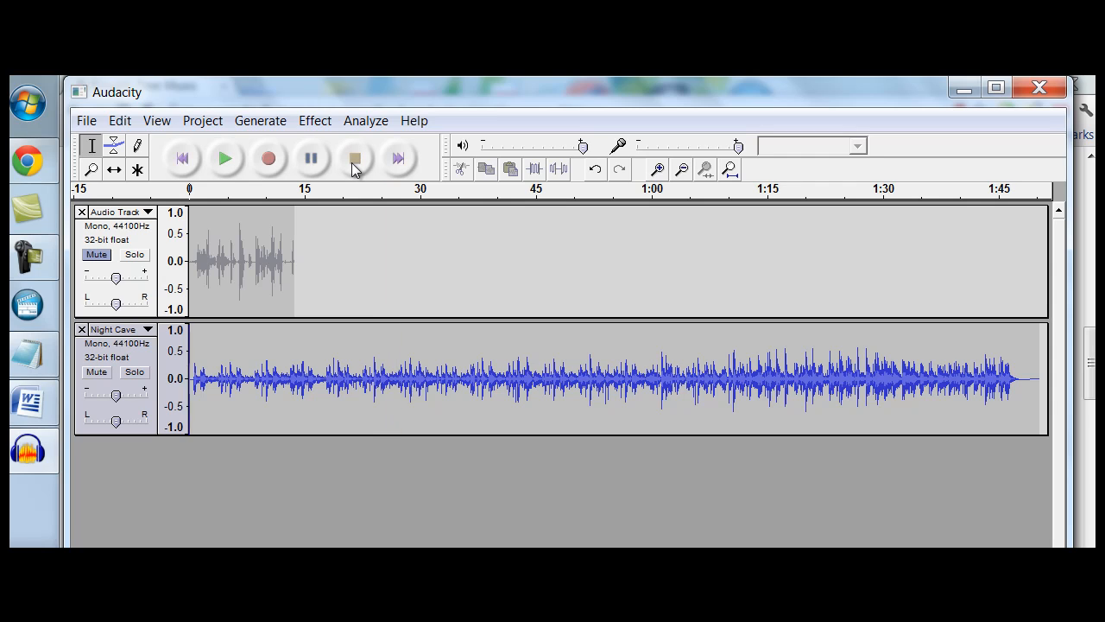
{"action": "left_click", "coordinate": [95, 256]}
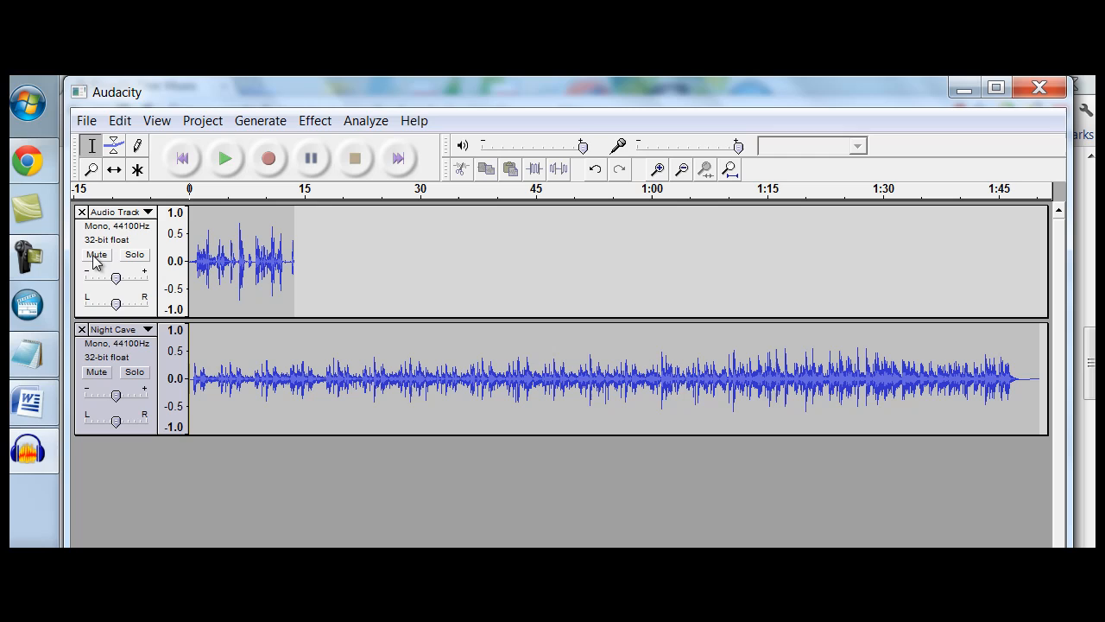
Mute the Night Cave track, play the voice recording on its own, stop playback, and unmute Night Cave
{"action": "left_click", "coordinate": [97, 373]}
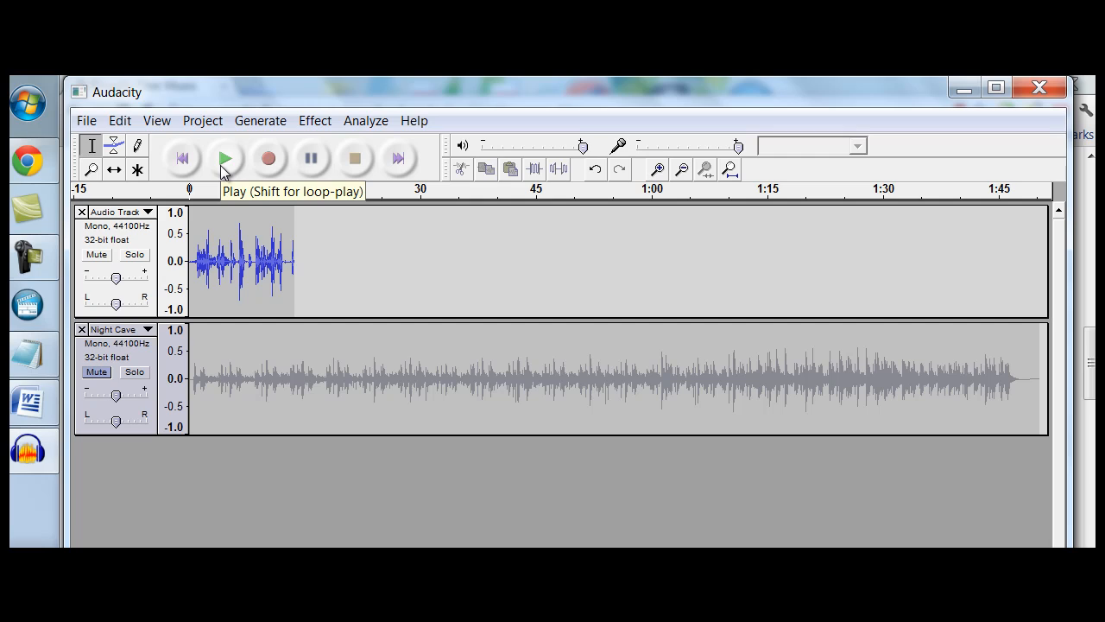
{"action": "left_click", "coordinate": [221, 165]}
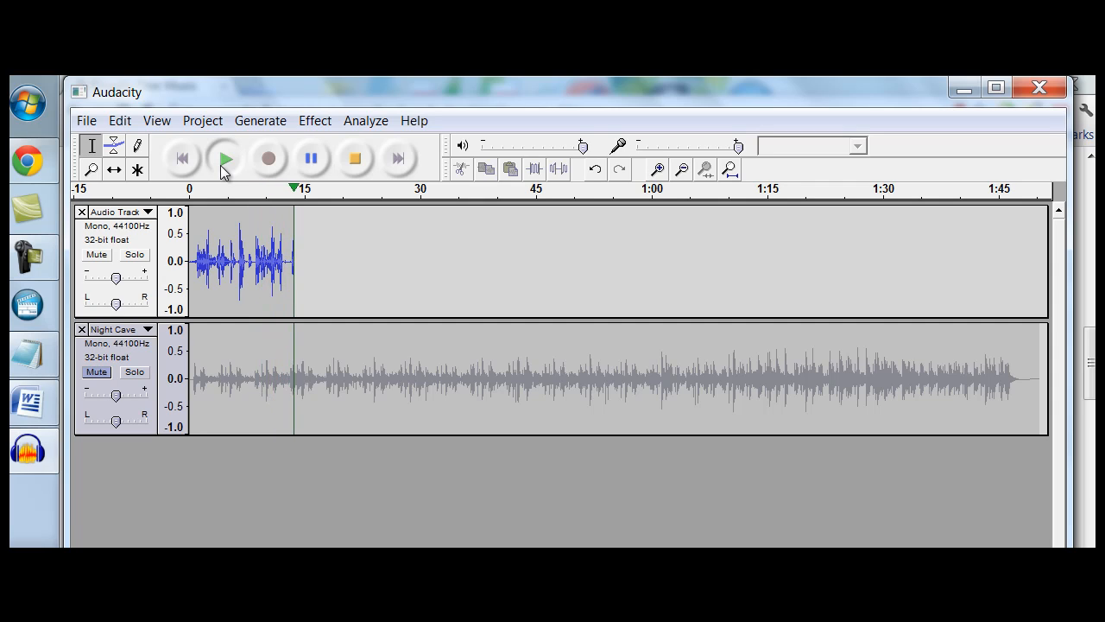
{"action": "left_click", "coordinate": [357, 158]}
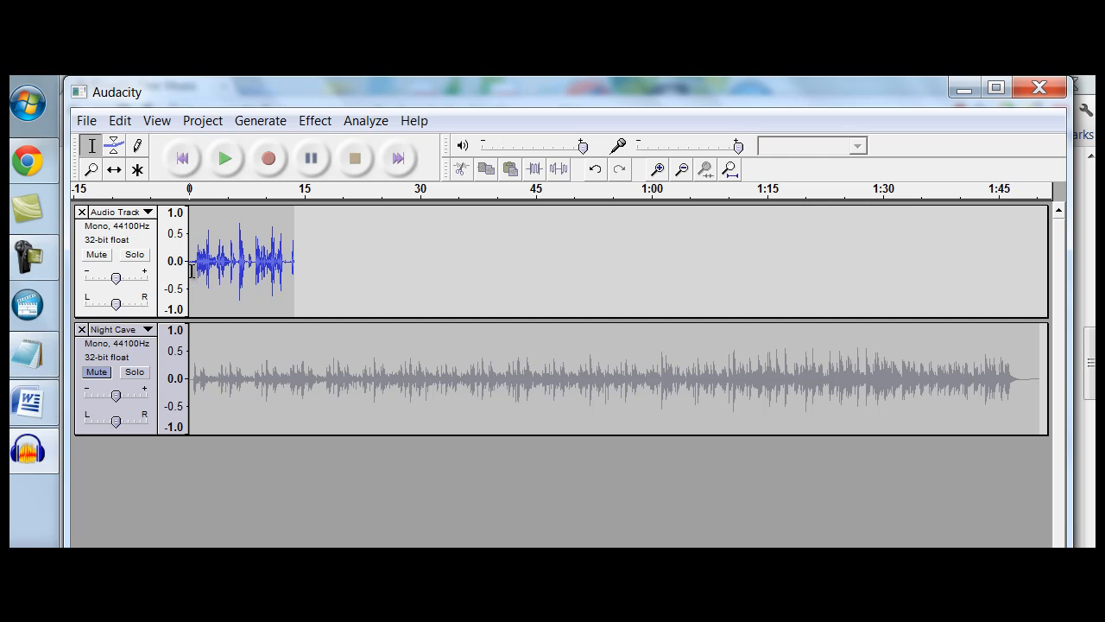
{"action": "left_click", "coordinate": [96, 372]}
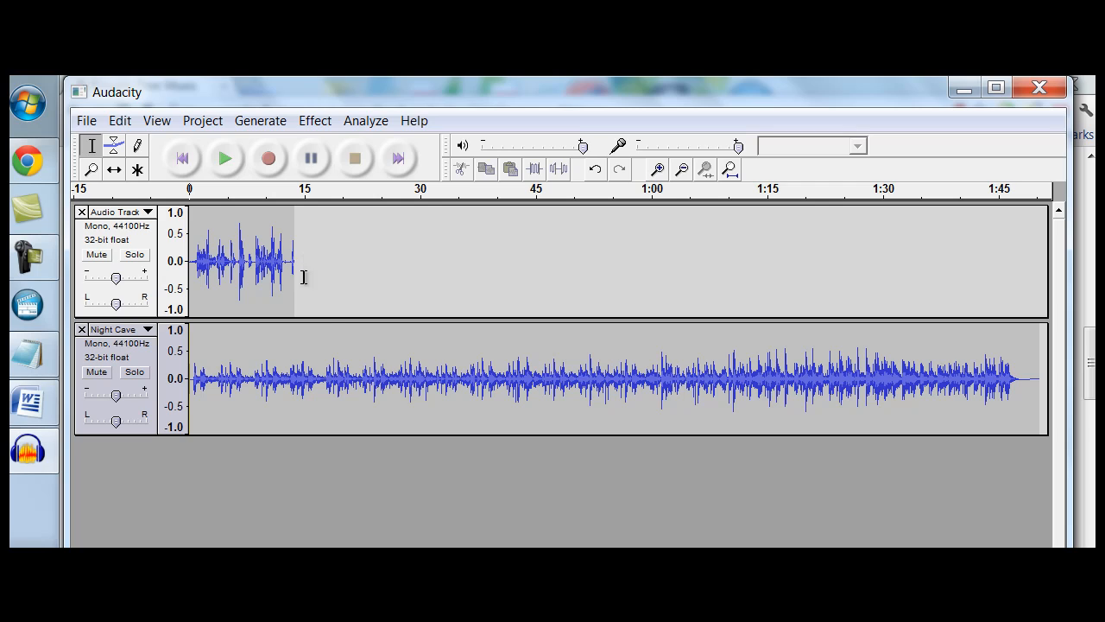
Shift the voice clip along the timeline with the Time Shift Tool so it starts at about 30 seconds
{"action": "left_click", "coordinate": [113, 172]}
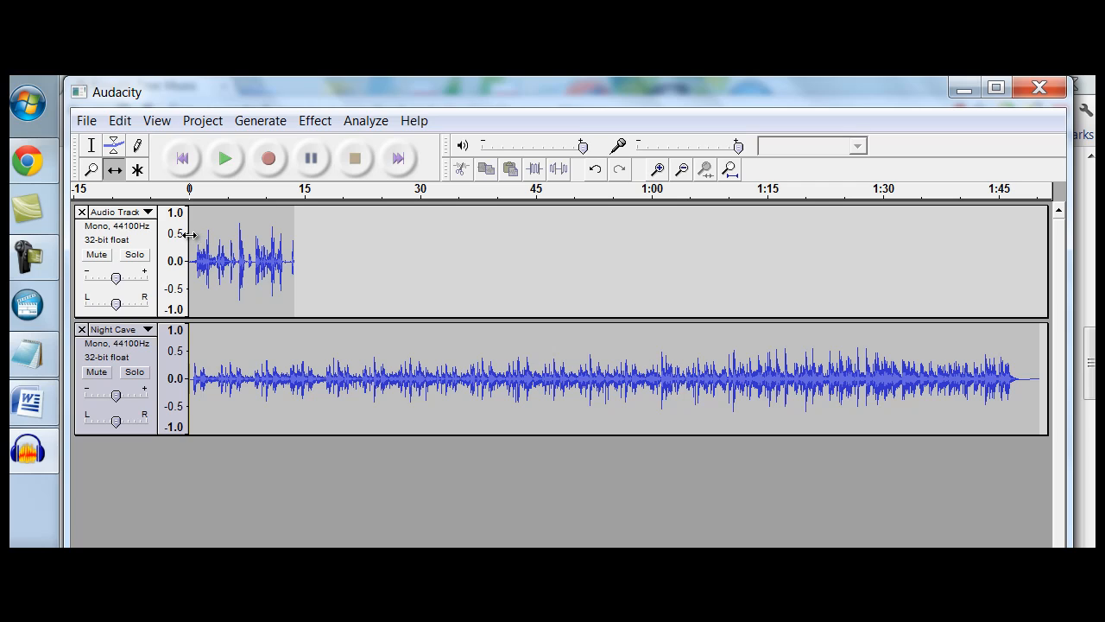
{"action": "left_click_drag", "start_coordinate": [189, 235], "coordinate": [417, 229]}
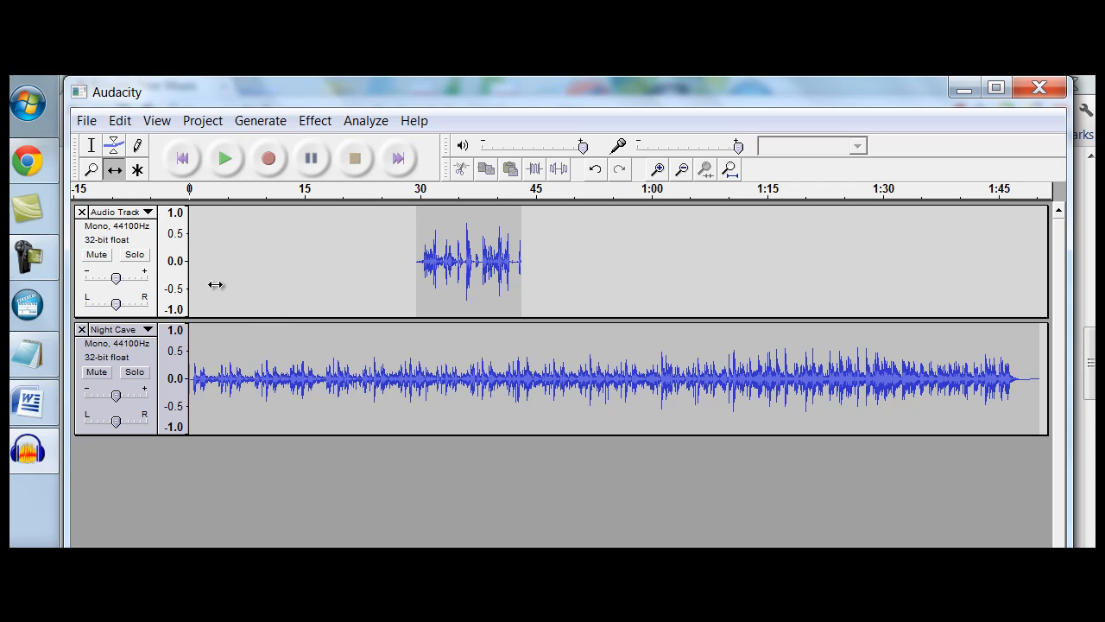
Select the stretch of Night Cave directly beneath the voice clip, about 30 to 43 seconds, and silence it
{"action": "left_click", "coordinate": [97, 153]}
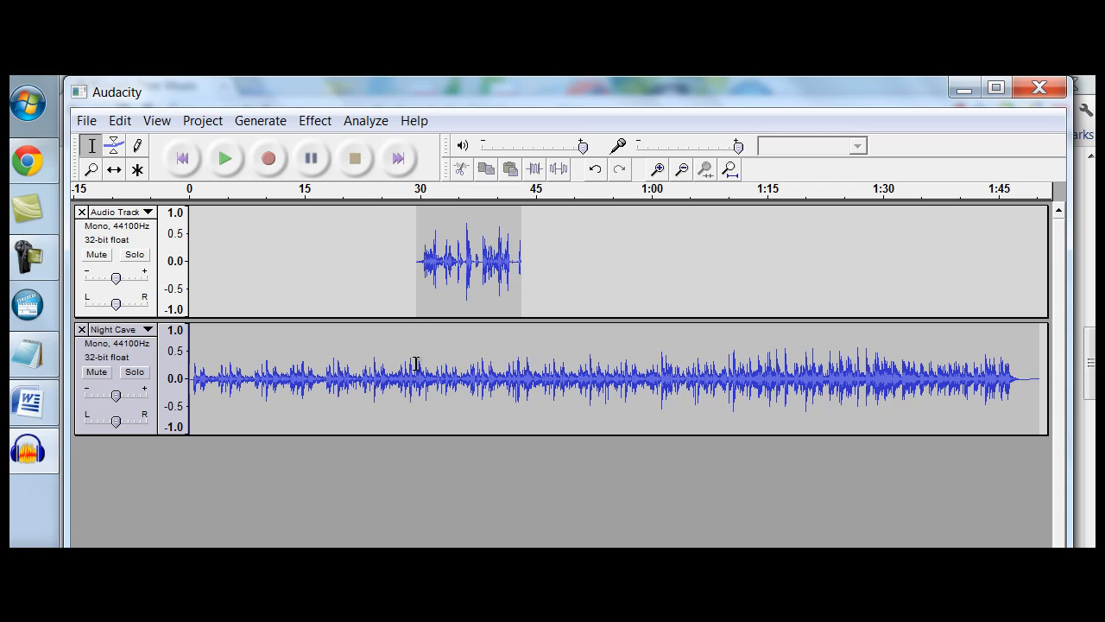
{"action": "left_click_drag", "start_coordinate": [416, 364], "coordinate": [520, 363]}
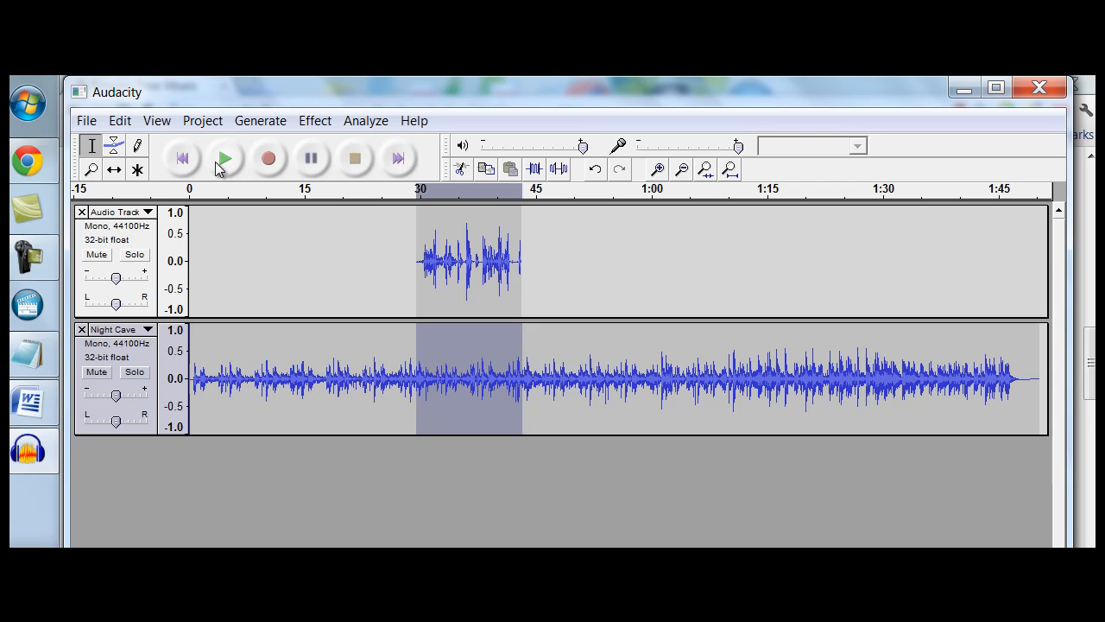
{"action": "left_click", "coordinate": [166, 121]}
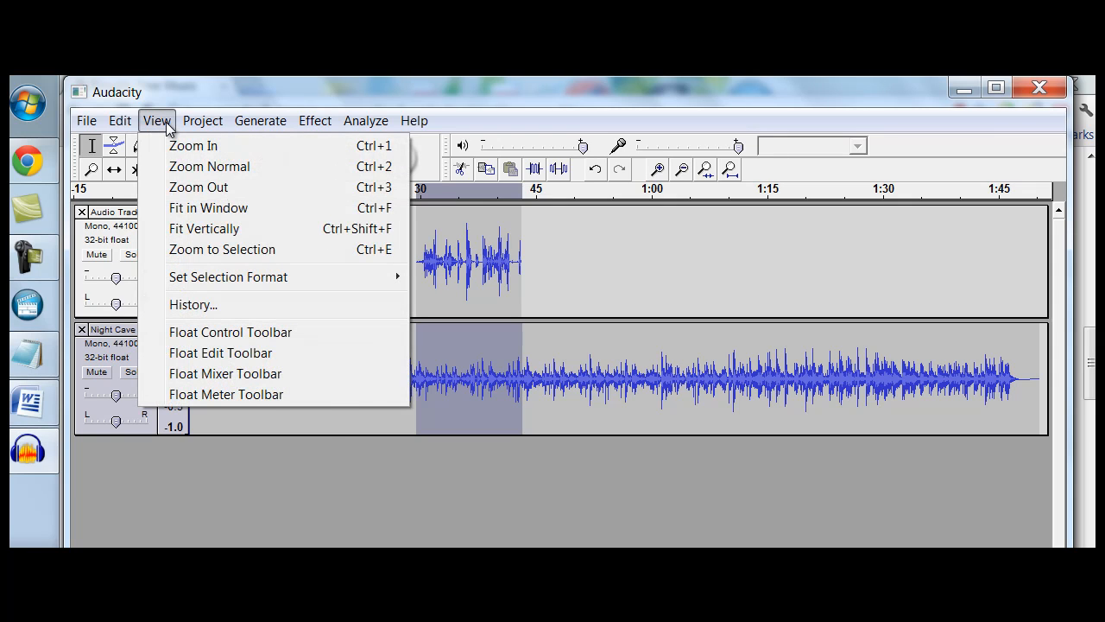
{"action": "mouse_move", "coordinate": [128, 123]}
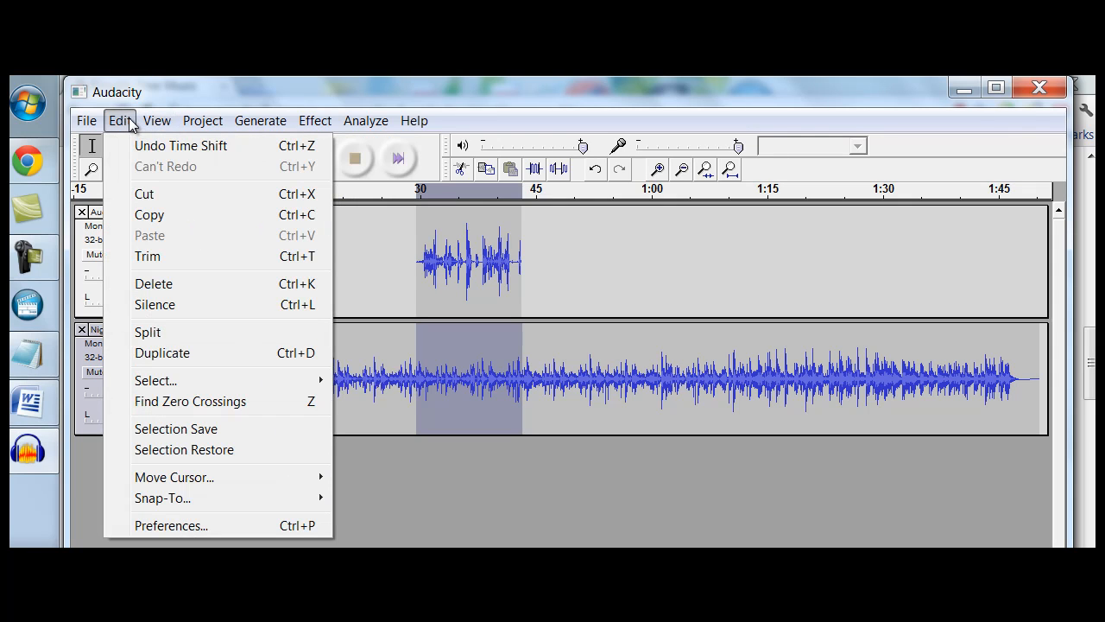
{"action": "left_click", "coordinate": [164, 305]}
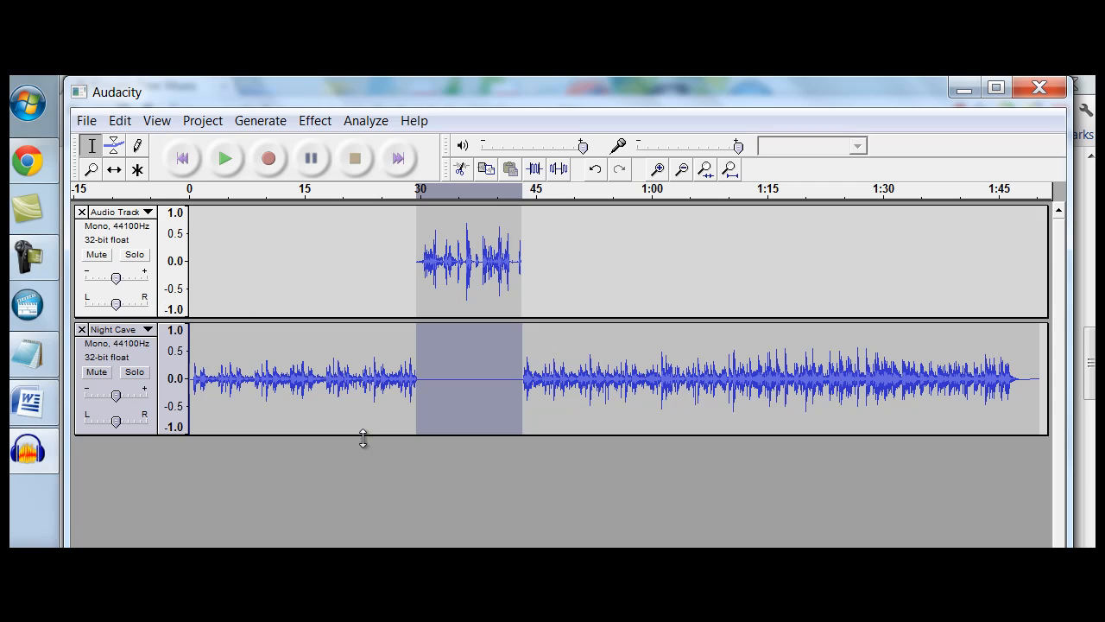
Play both tracks from the beginning through the silenced gap to past 45 seconds, and stop playback
{"action": "left_click", "coordinate": [193, 335]}
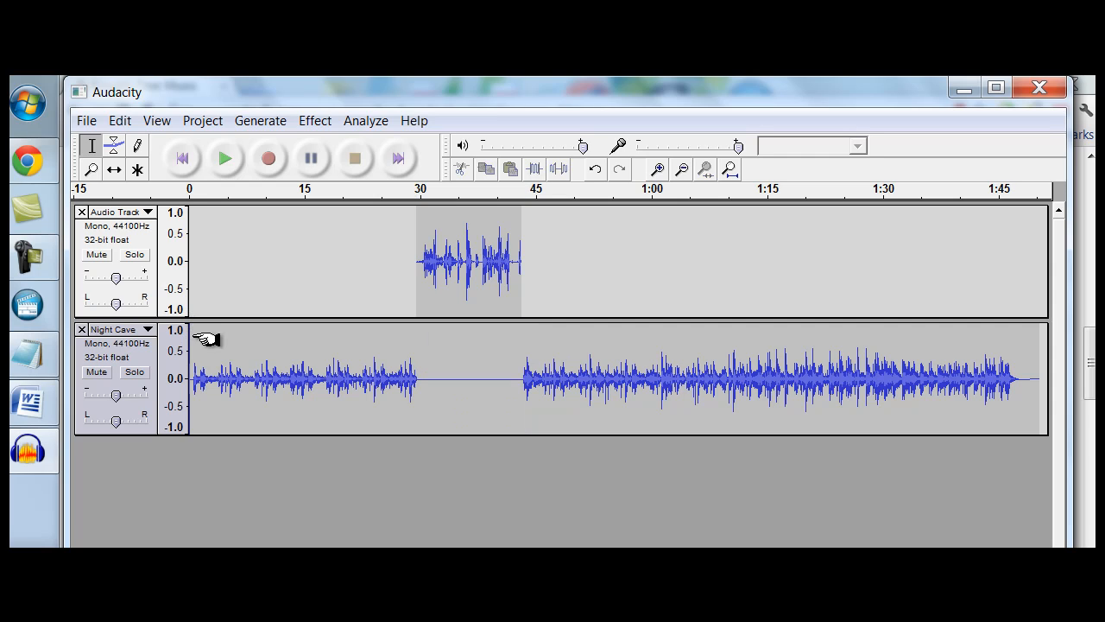
{"action": "left_click", "coordinate": [226, 159]}
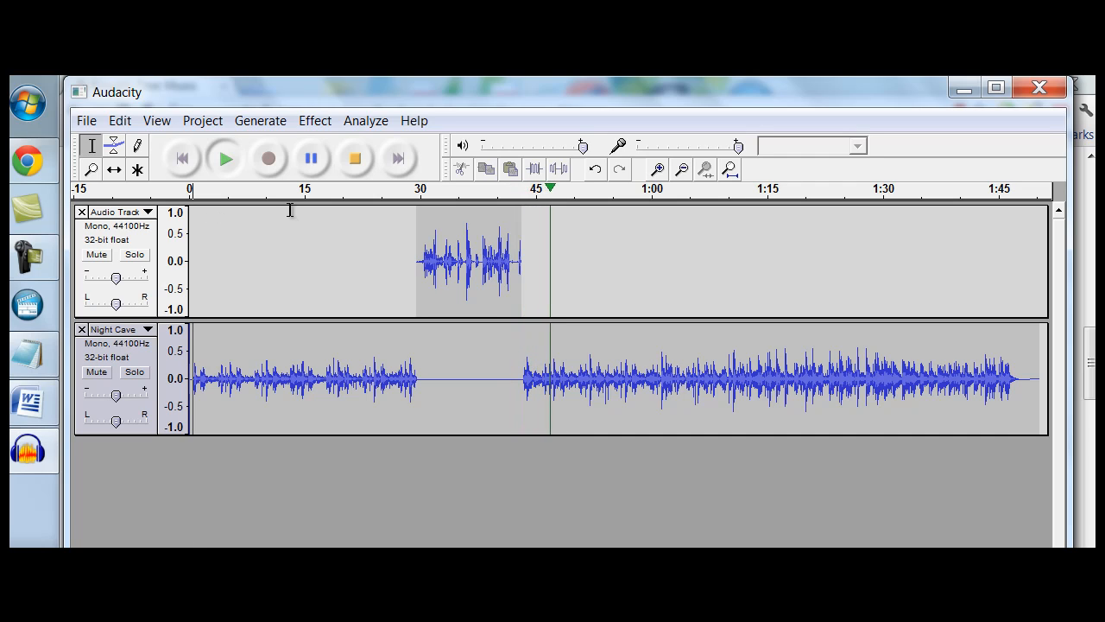
{"action": "left_click", "coordinate": [355, 159]}
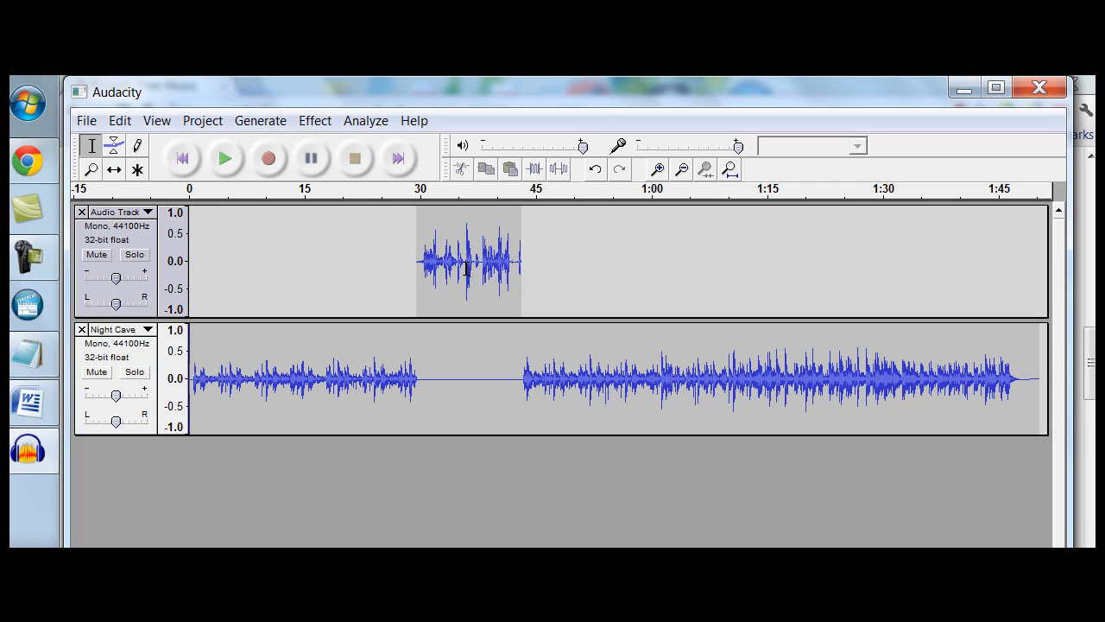
Mute Night Cave, play the voice clip from about 30 seconds, mark the spot at about 38 seconds, and stop playback
{"action": "left_click_drag", "start_coordinate": [467, 270], "coordinate": [482, 274]}
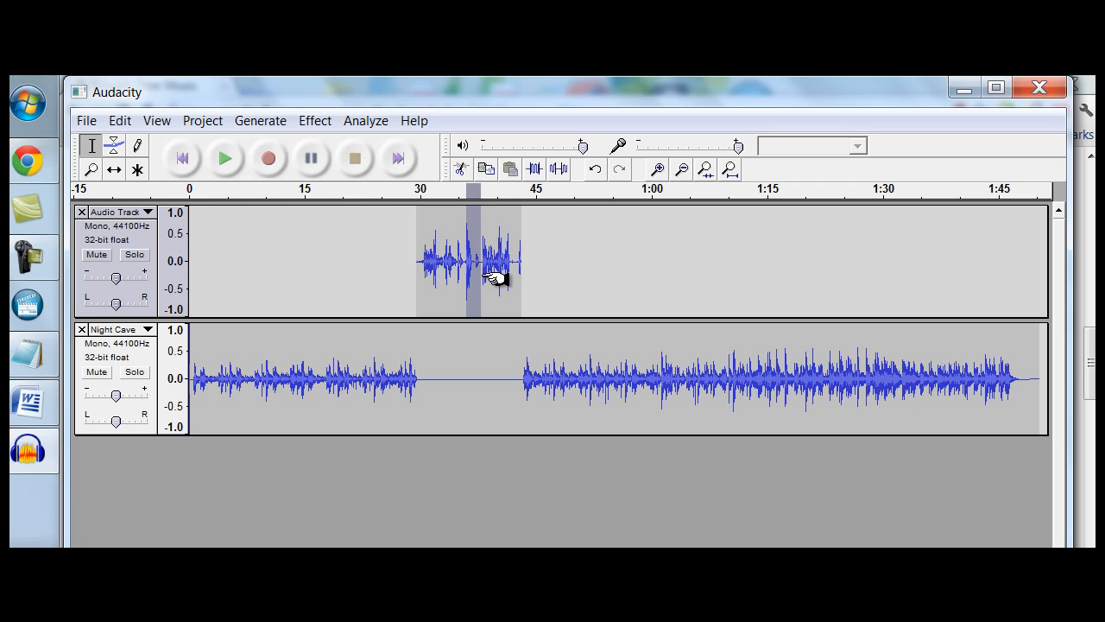
{"action": "left_click", "coordinate": [420, 279]}
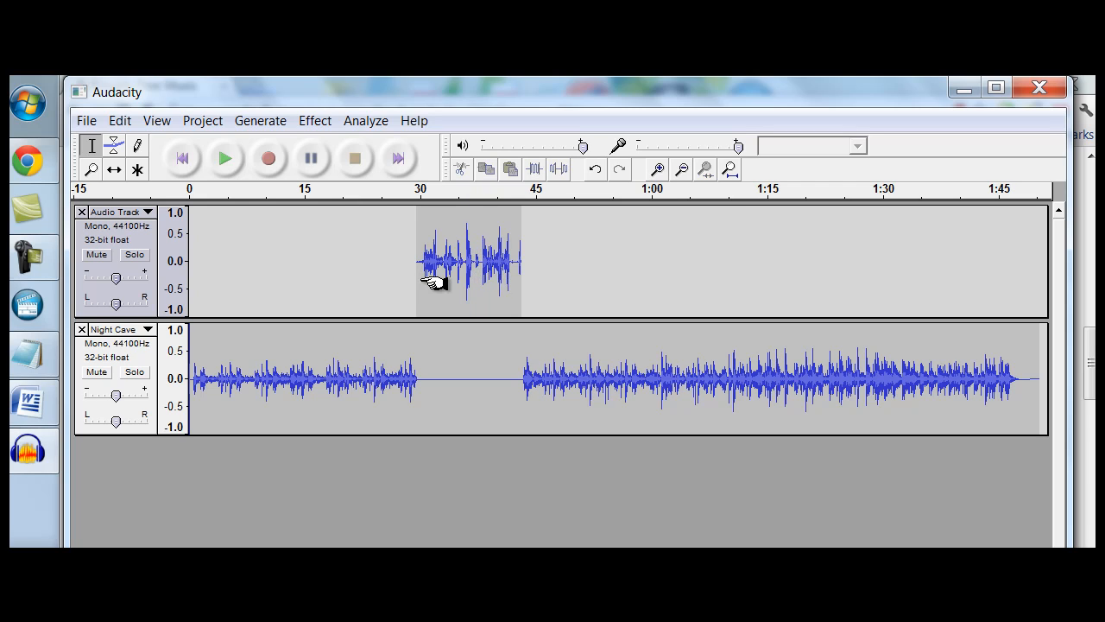
{"action": "left_click", "coordinate": [98, 372]}
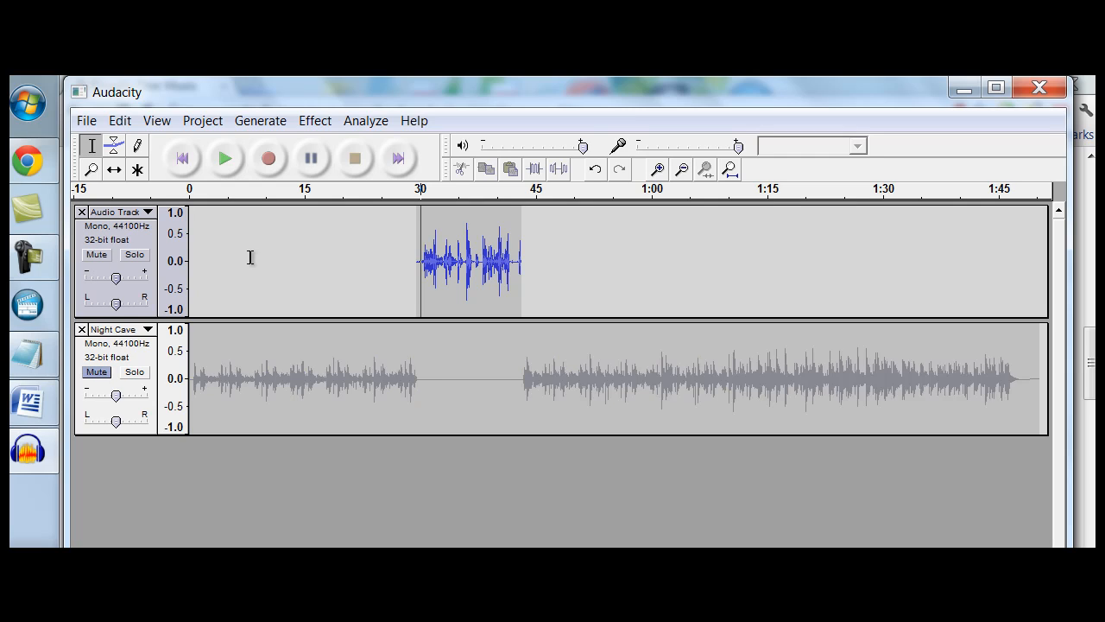
{"action": "left_click", "coordinate": [228, 160]}
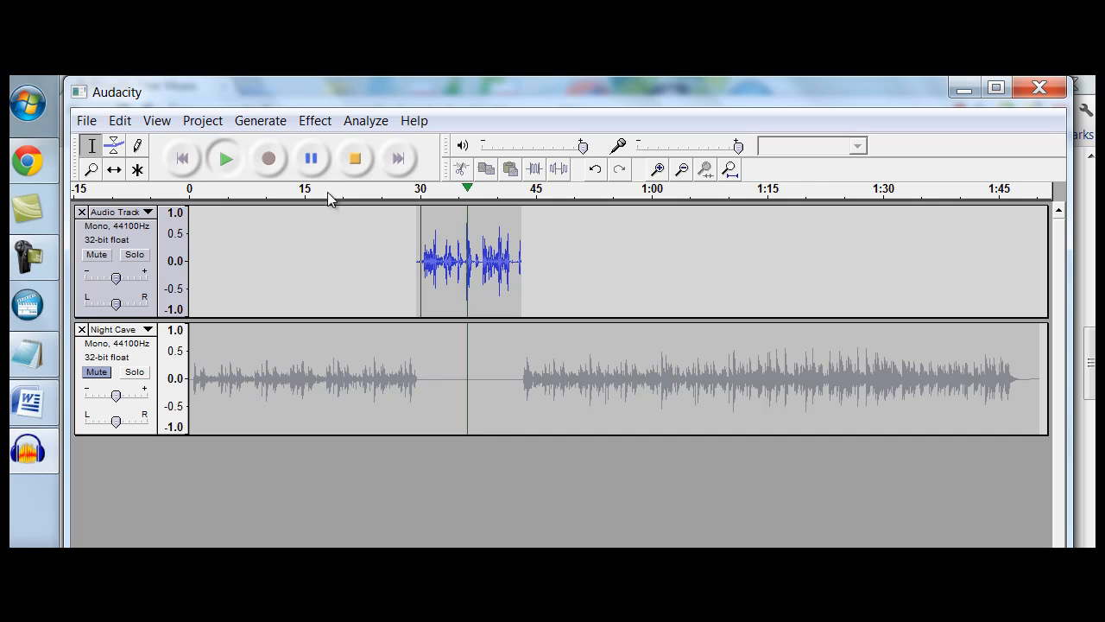
{"action": "left_click", "coordinate": [481, 270]}
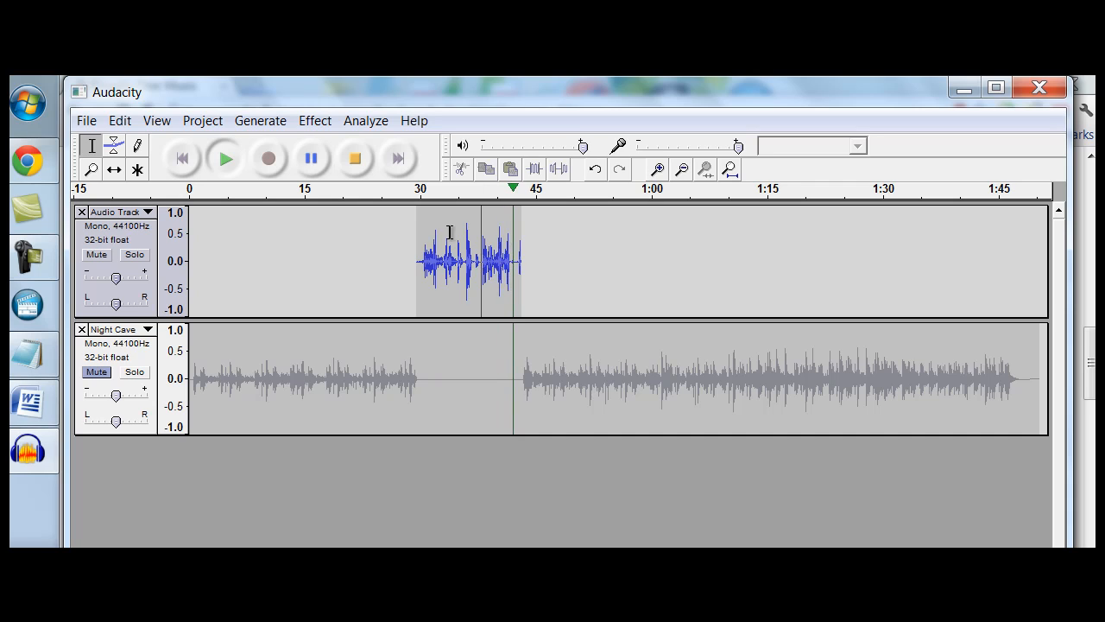
{"action": "left_click", "coordinate": [355, 160]}
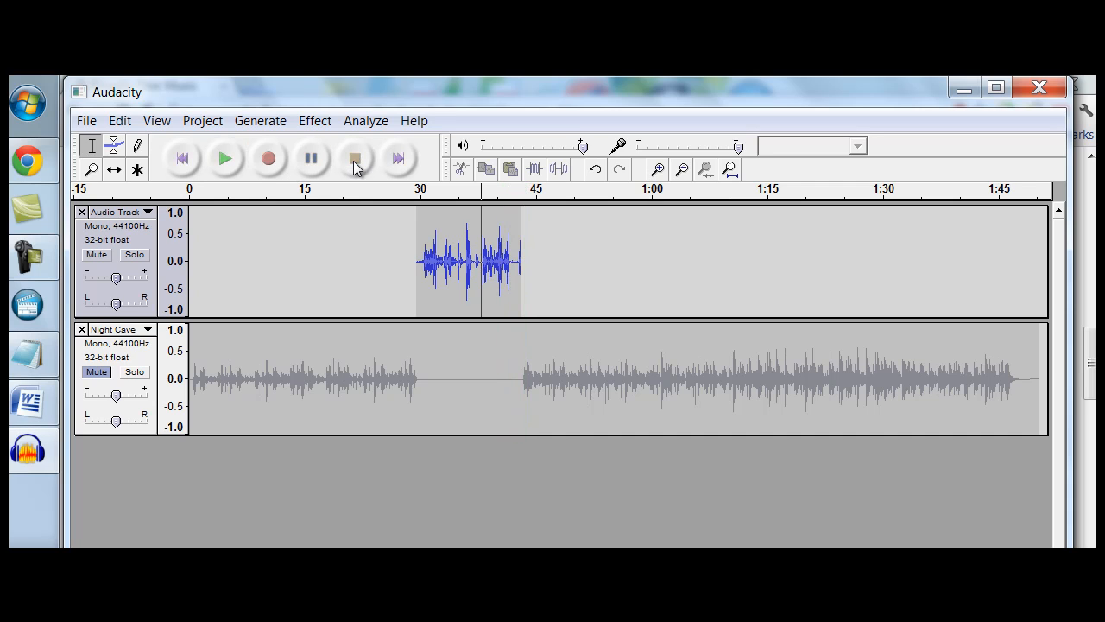
Zoom in on the timeline and select a short stretch of the voice clip at about 38 seconds
{"action": "left_click", "coordinate": [93, 170]}
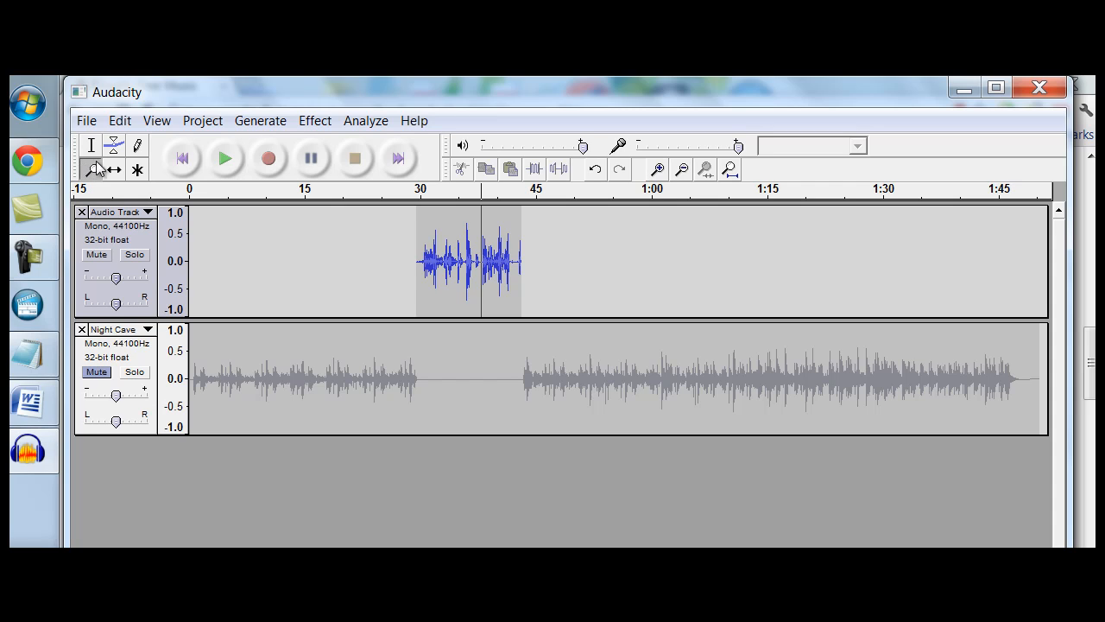
{"action": "left_click", "coordinate": [91, 145]}
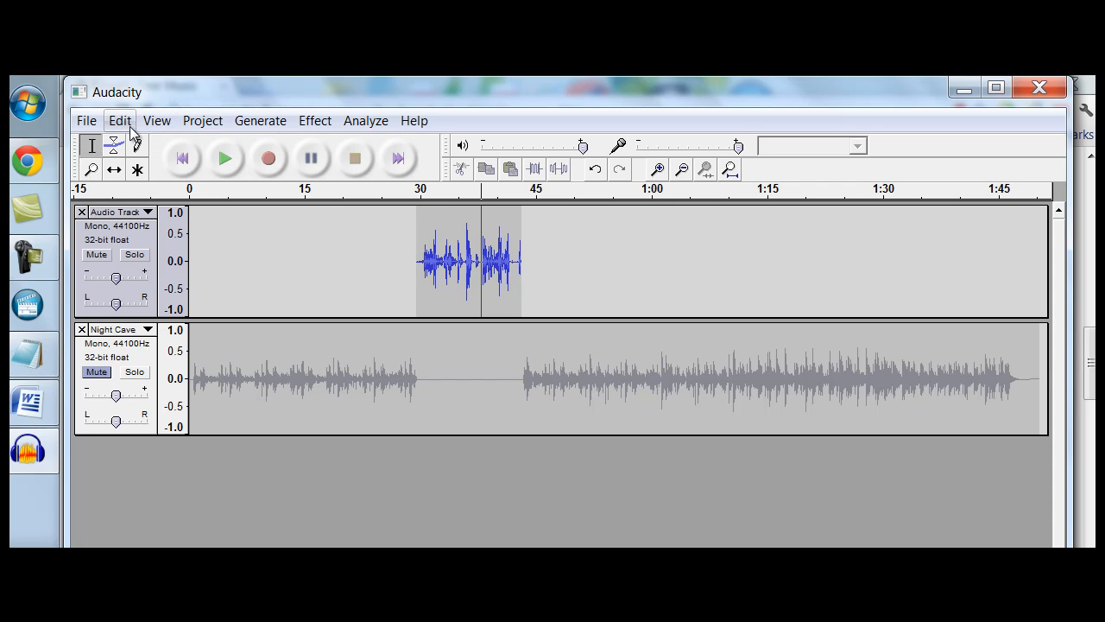
{"action": "left_click", "coordinate": [157, 121]}
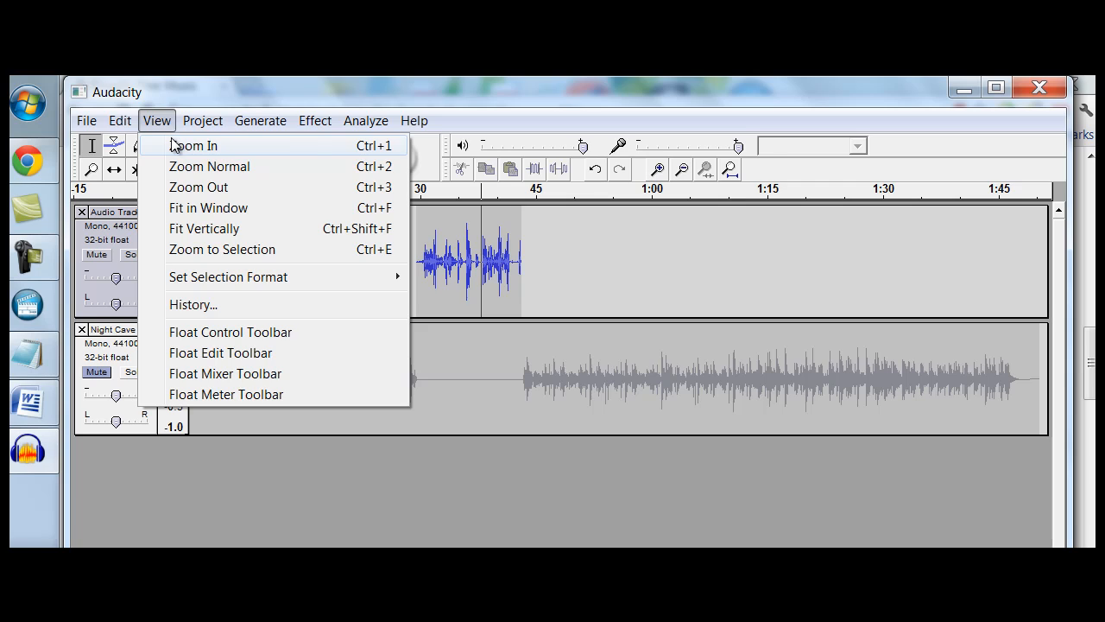
{"action": "left_click", "coordinate": [193, 145]}
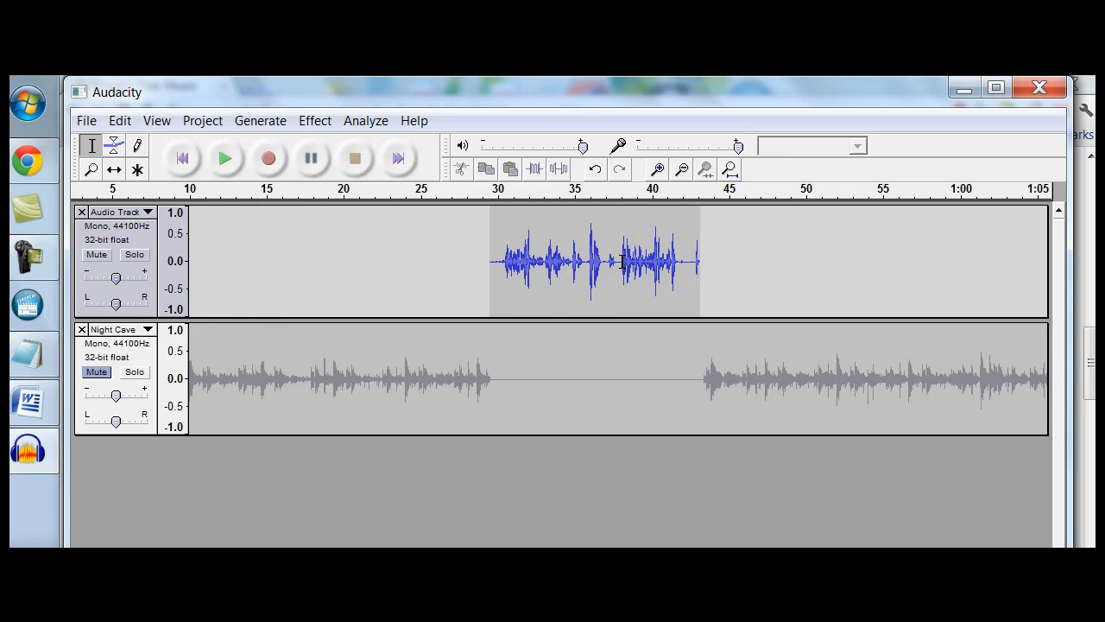
{"action": "left_click_drag", "start_coordinate": [622, 262], "coordinate": [628, 262]}
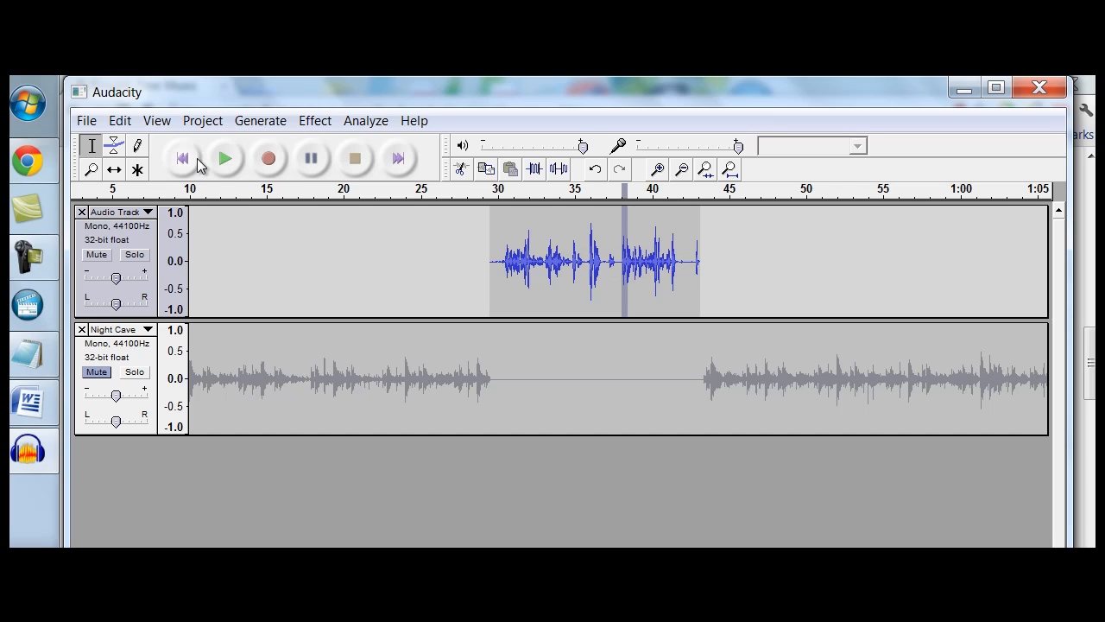
{"action": "left_click", "coordinate": [92, 121]}
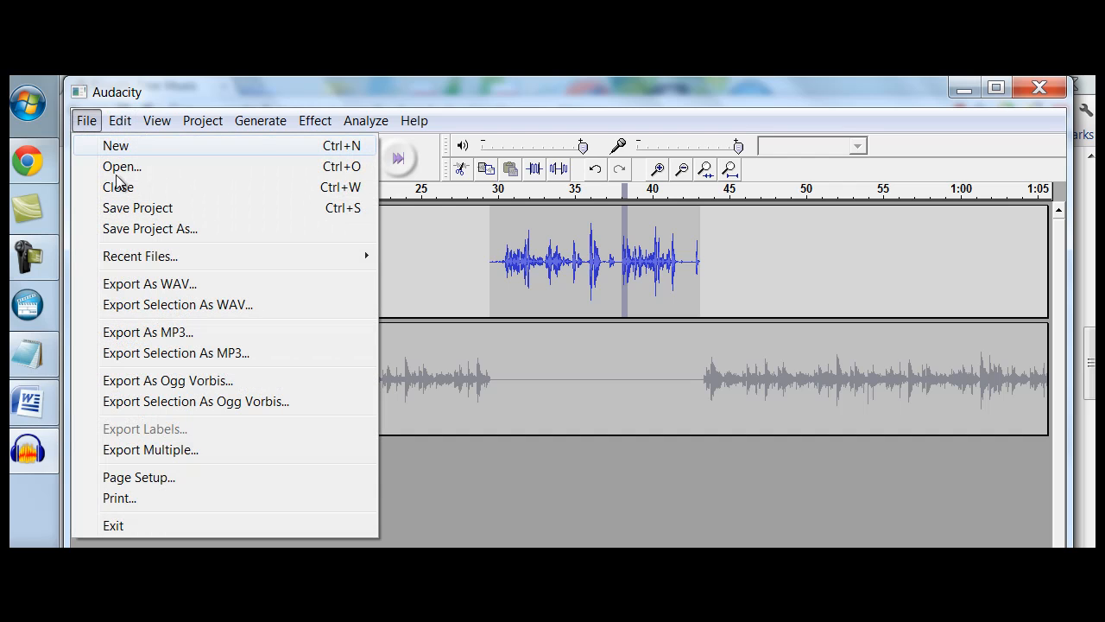
{"action": "left_click", "coordinate": [125, 130]}
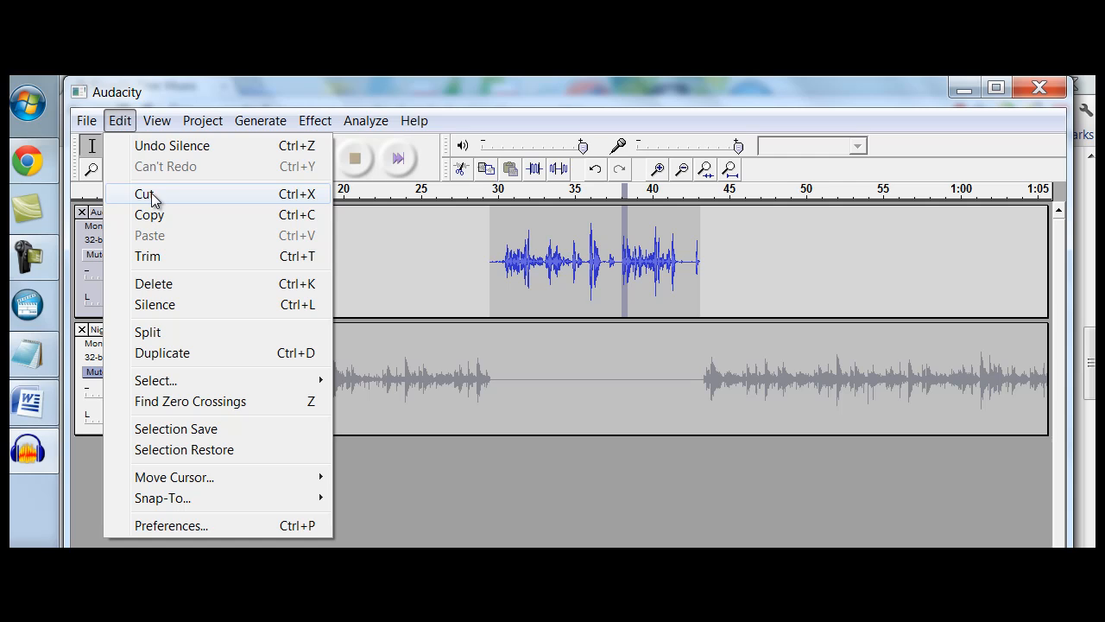
{"action": "left_click", "coordinate": [442, 475]}
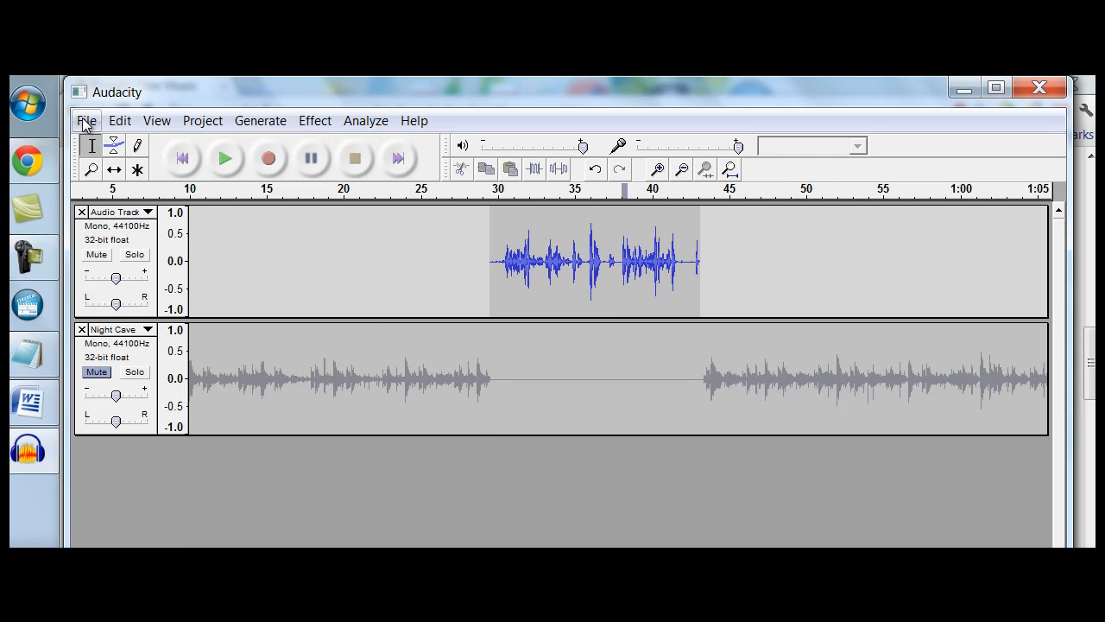
Unmute the Night Cave track
{"action": "left_click", "coordinate": [98, 372]}
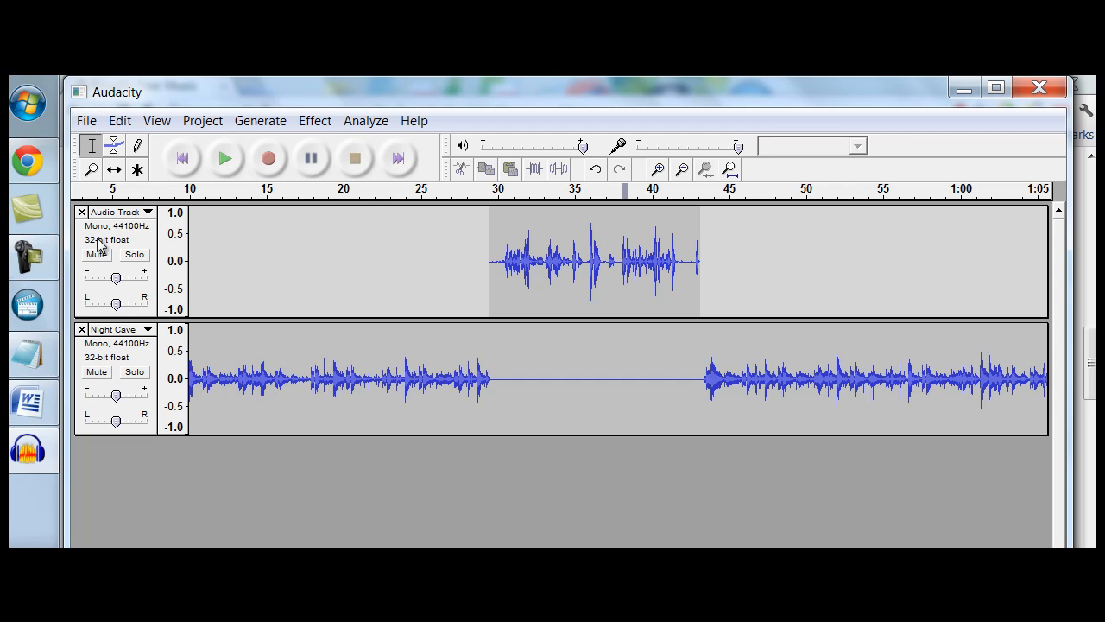
{"action": "left_click", "coordinate": [91, 124]}
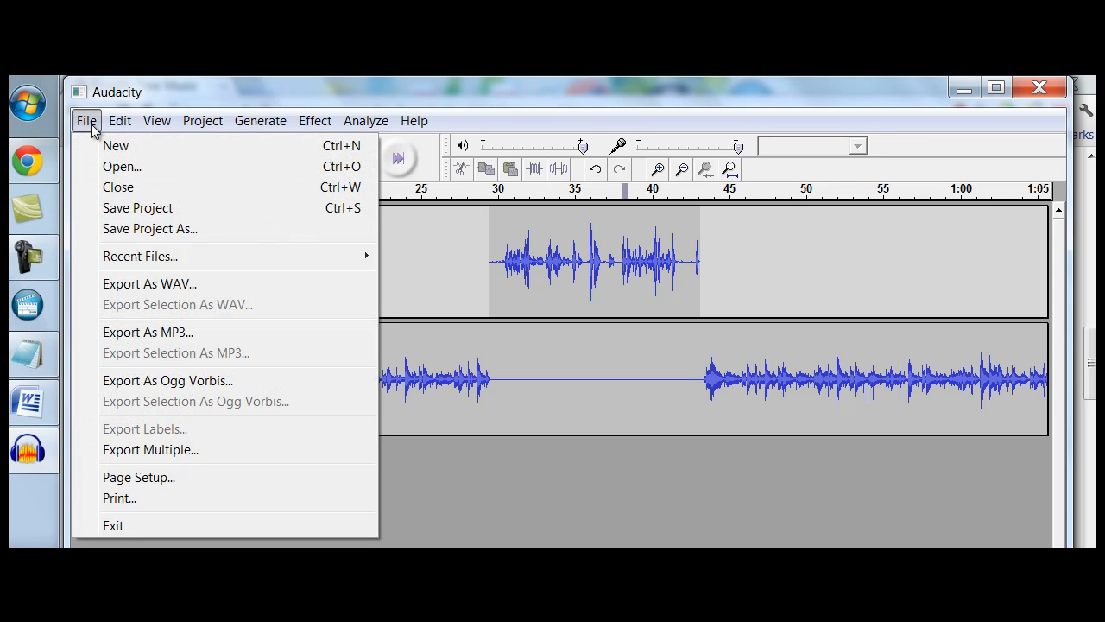
{"action": "left_click", "coordinate": [125, 230]}
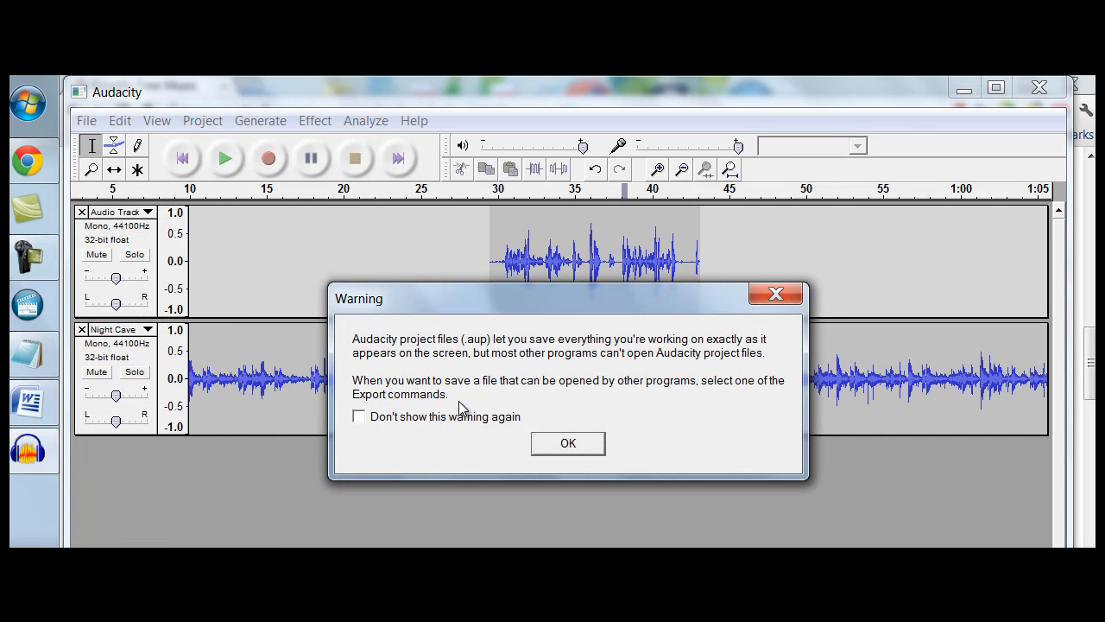
{"action": "left_click", "coordinate": [583, 448]}
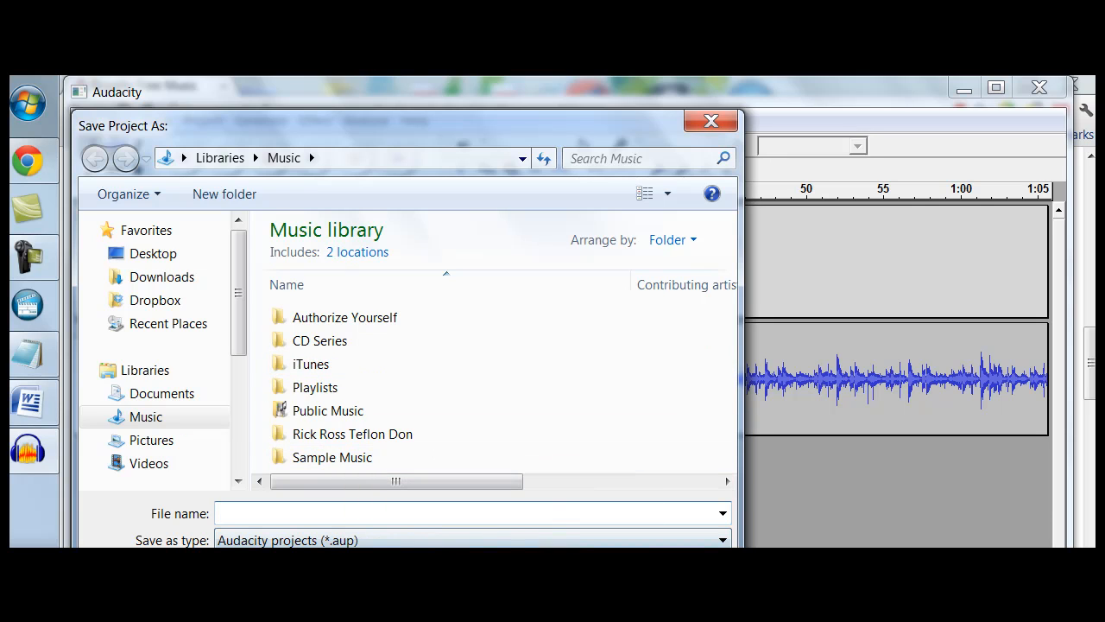
{"action": "key", "text": "Escape"}
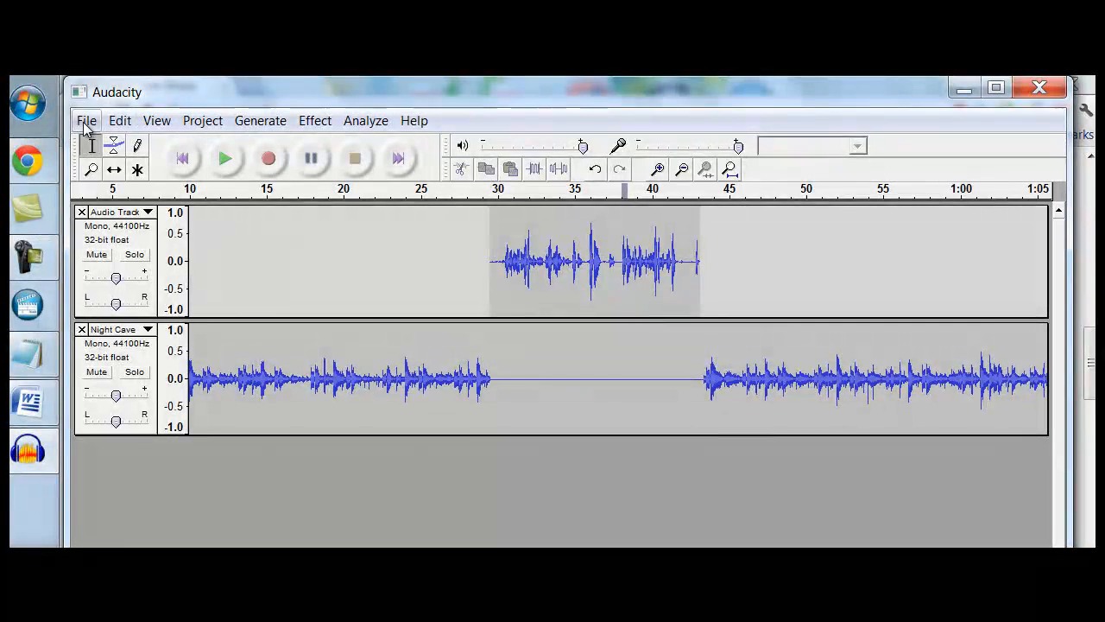
Start exporting the project as an MP3, accepting the mono mixdown, and browse to the Music library as the destination
{"action": "left_click", "coordinate": [86, 121]}
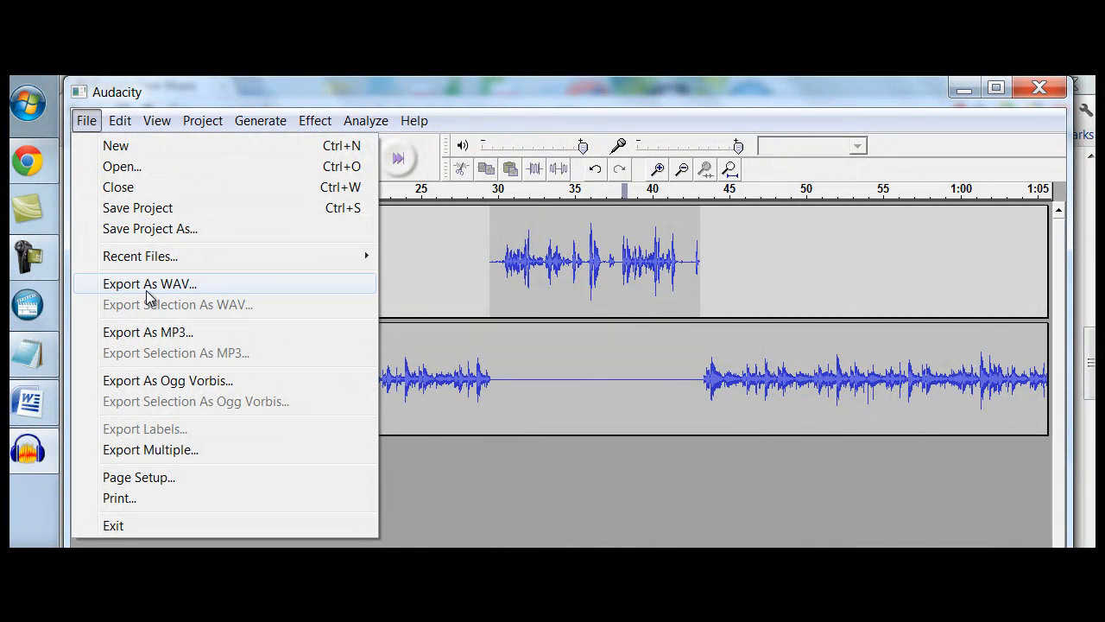
{"action": "left_click", "coordinate": [149, 334]}
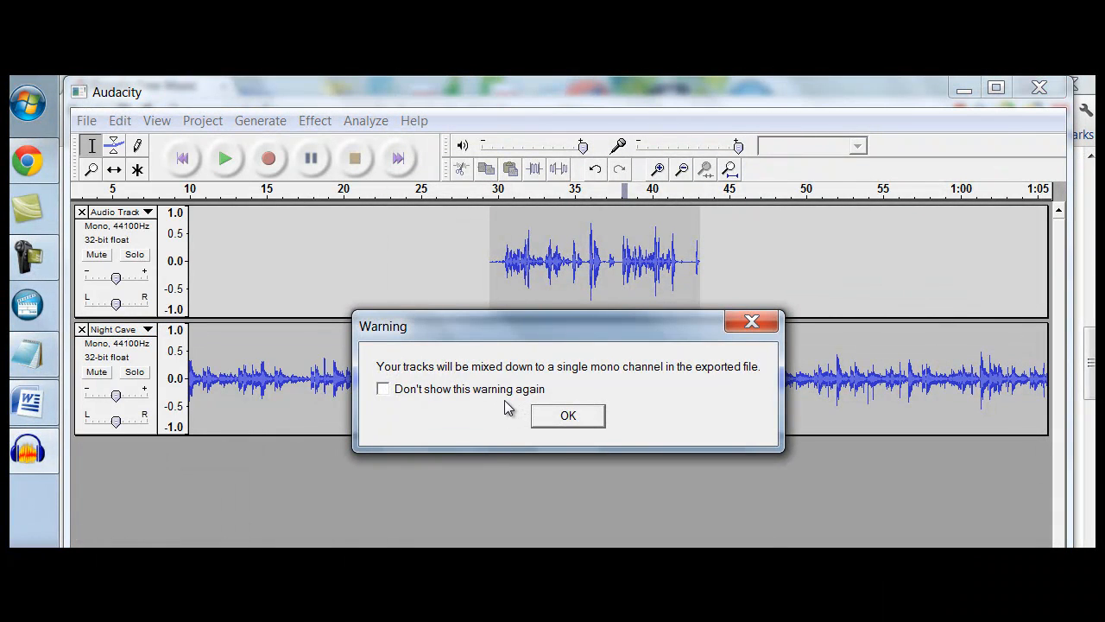
{"action": "left_click", "coordinate": [569, 419]}
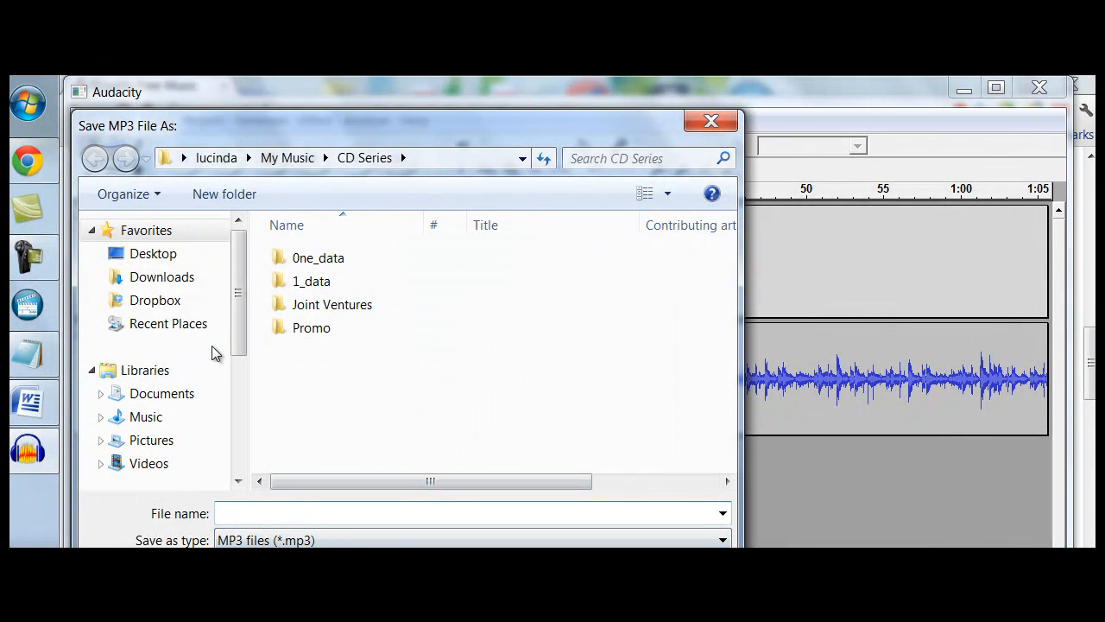
{"action": "left_click", "coordinate": [167, 421]}
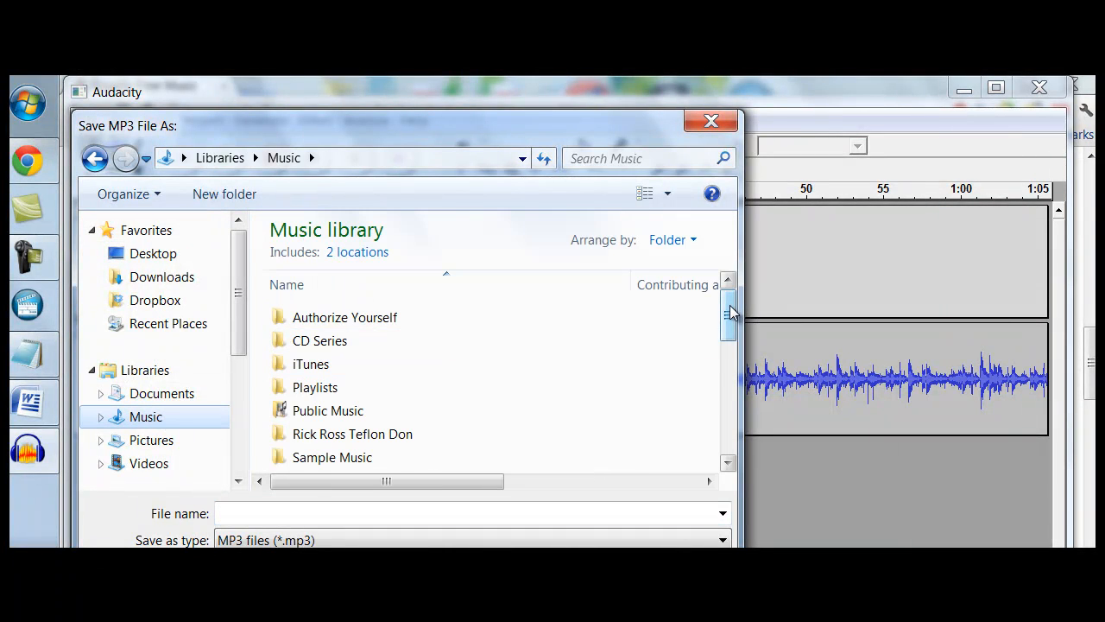
{"action": "left_click_drag", "start_coordinate": [728, 315], "coordinate": [726, 478]}
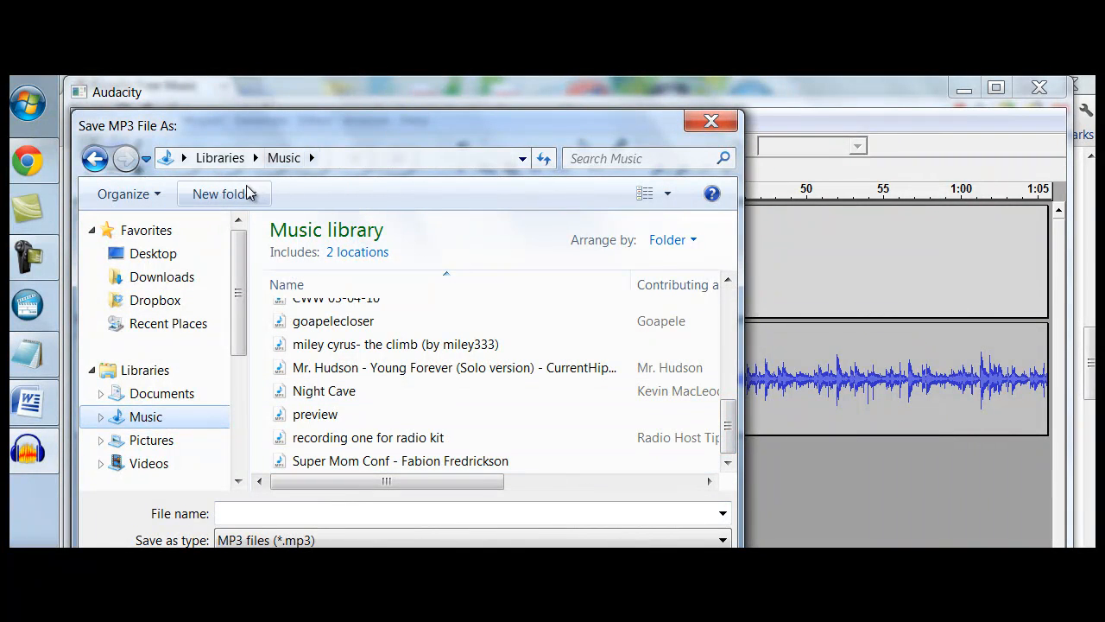
Create a folder named "Sample Audio for sale" in the Music library
{"action": "left_click", "coordinate": [247, 192]}
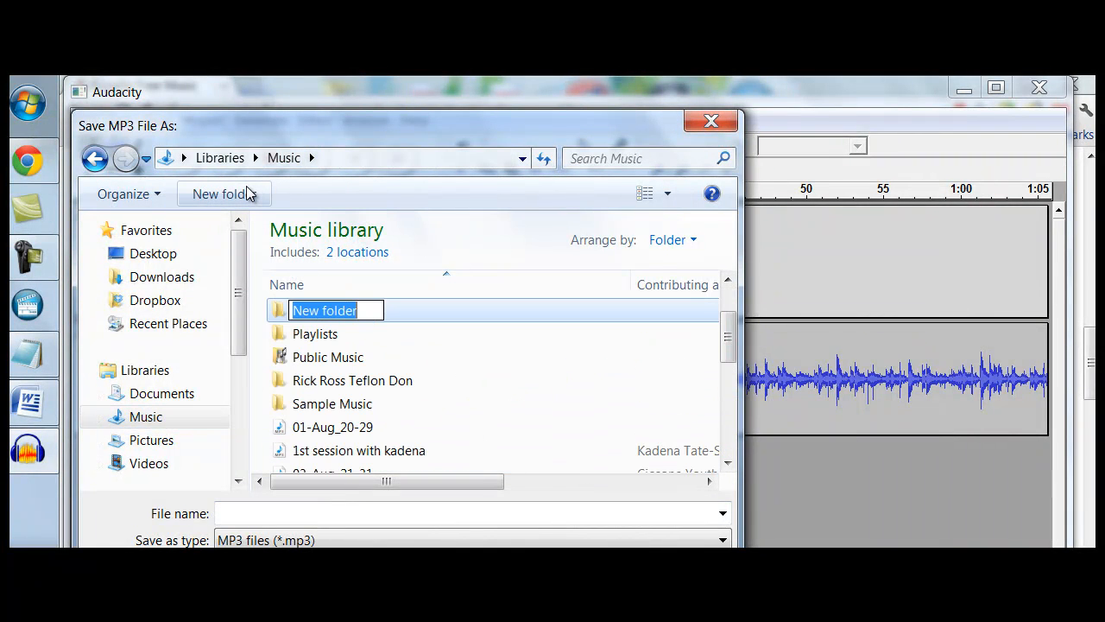
{"action": "type", "text": "Sample"}
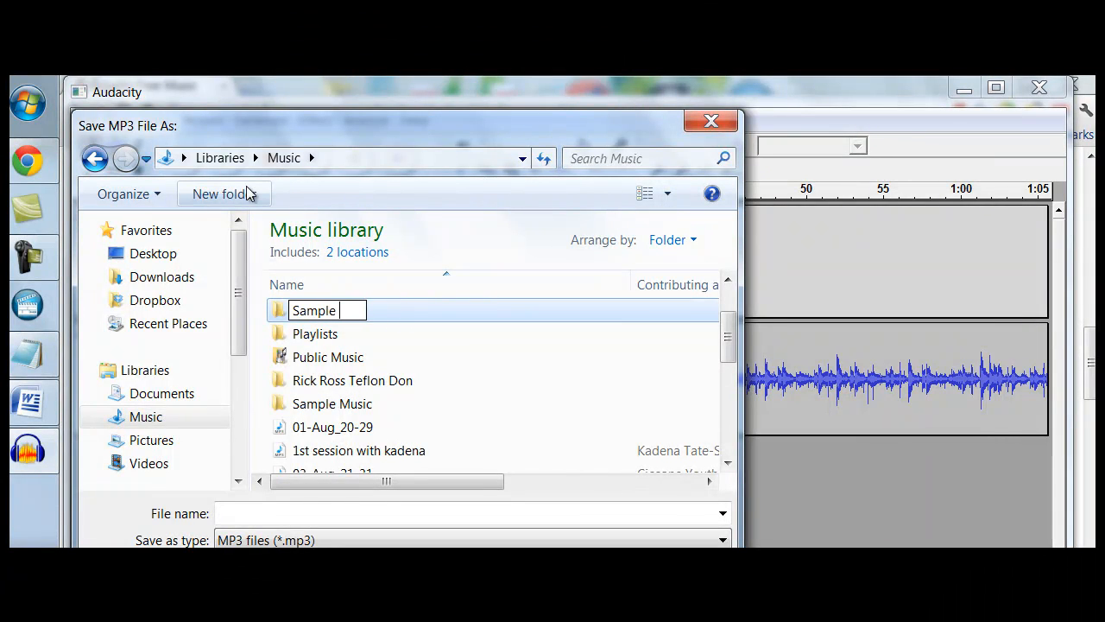
{"action": "type", "text": " Audio for s"}
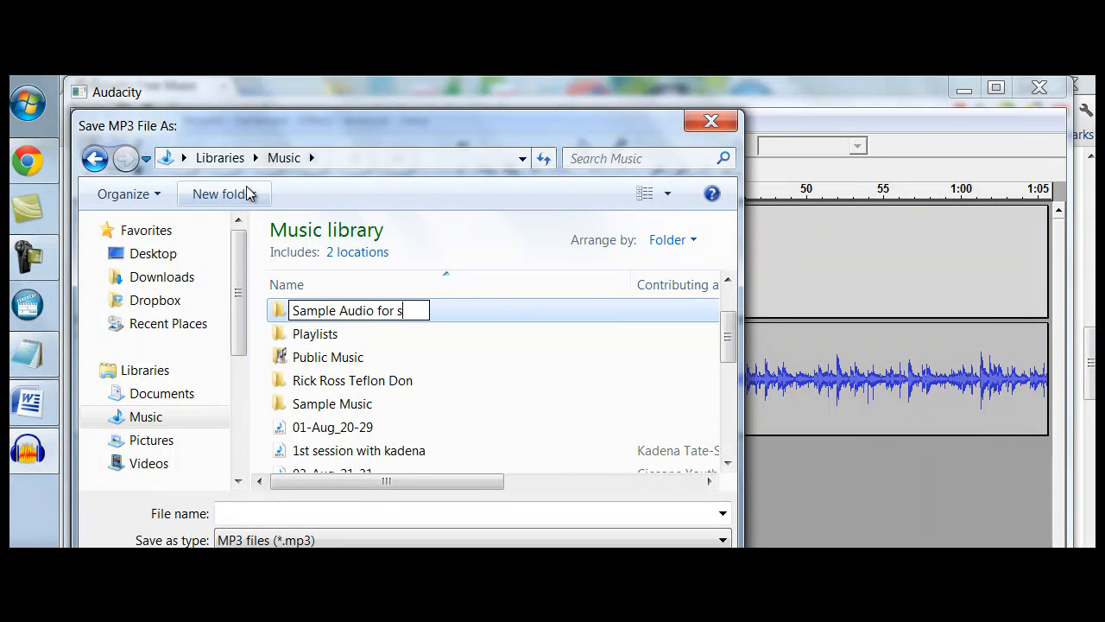
{"action": "type", "text": "ale"}
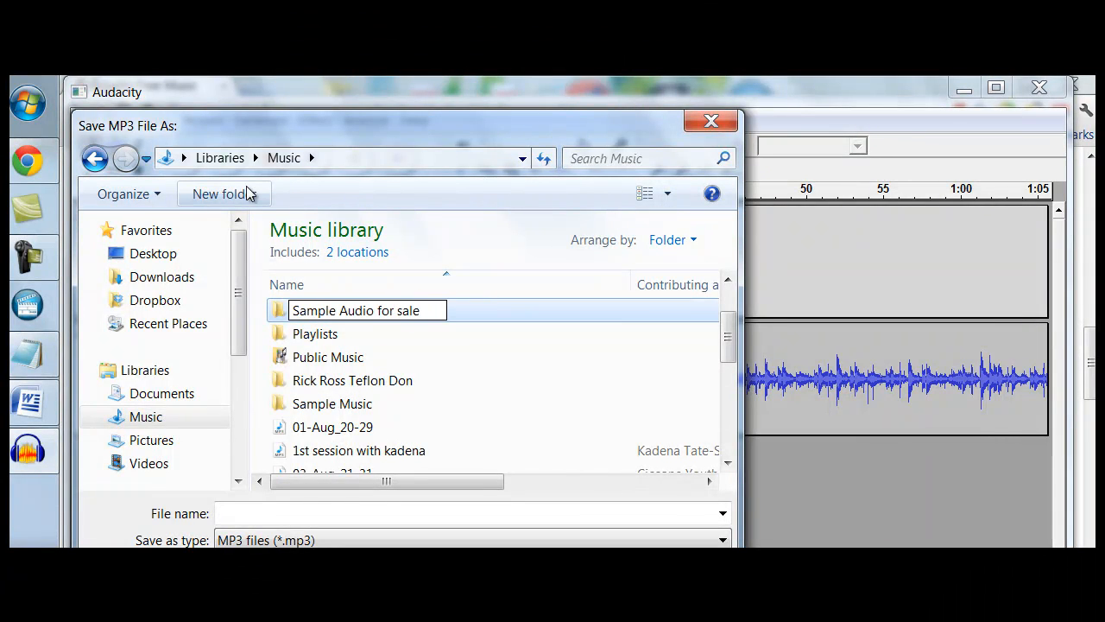
{"action": "left_click", "coordinate": [289, 510]}
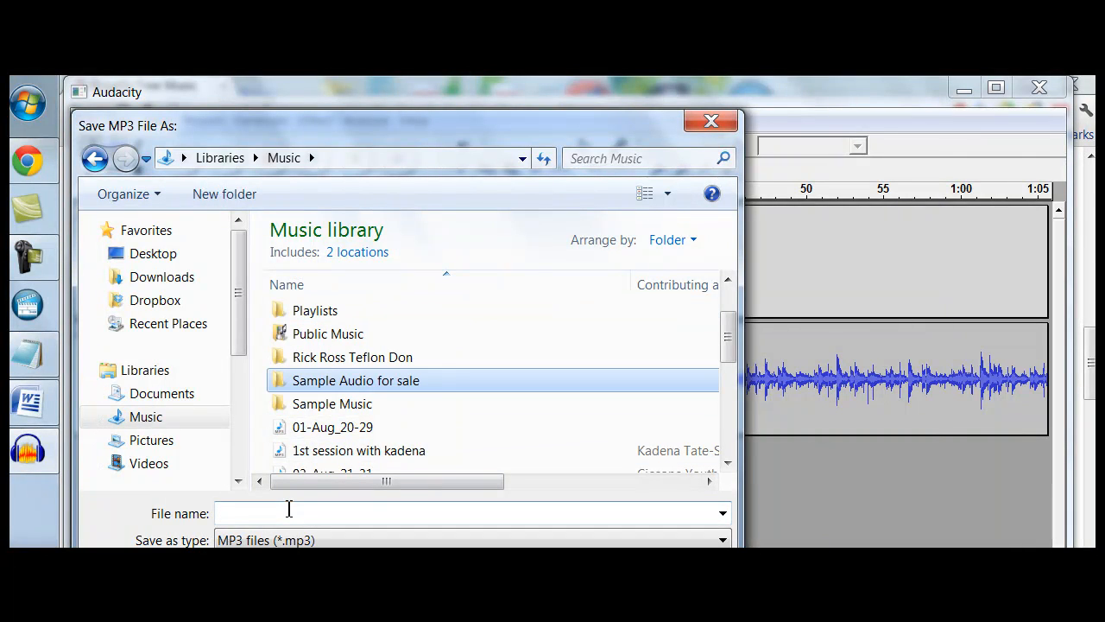
Try to export the mix as an MP3 named "MP3 from home", opening the search for lame_enc.dll and dismissing it
{"action": "left_click", "coordinate": [290, 512]}
{"action": "type", "text": "MP3 from home"}
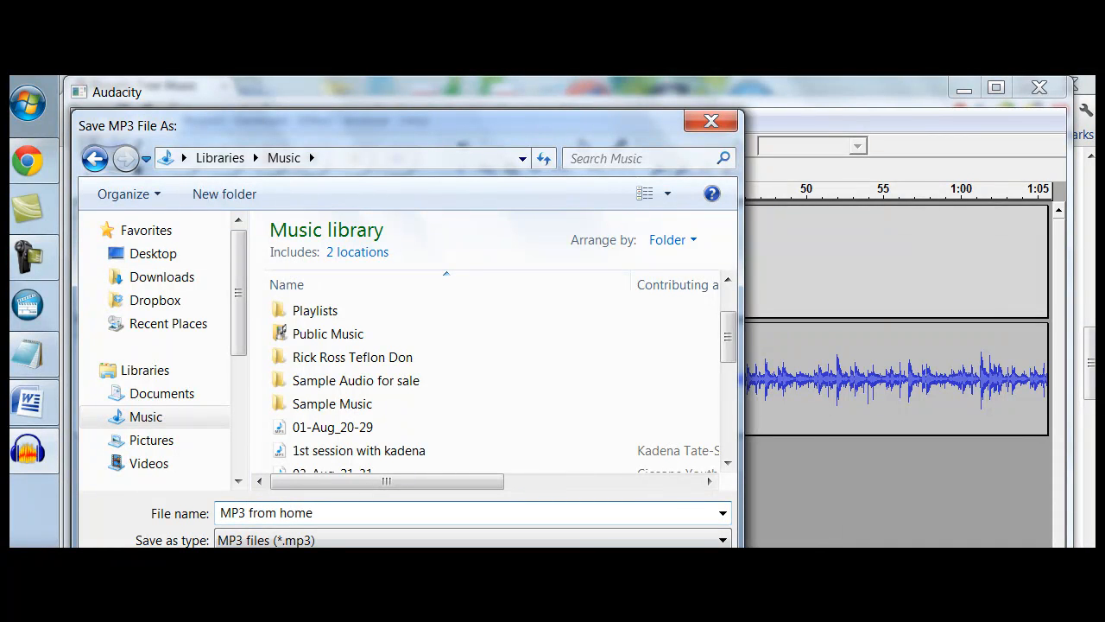
{"action": "key", "text": "Return"}
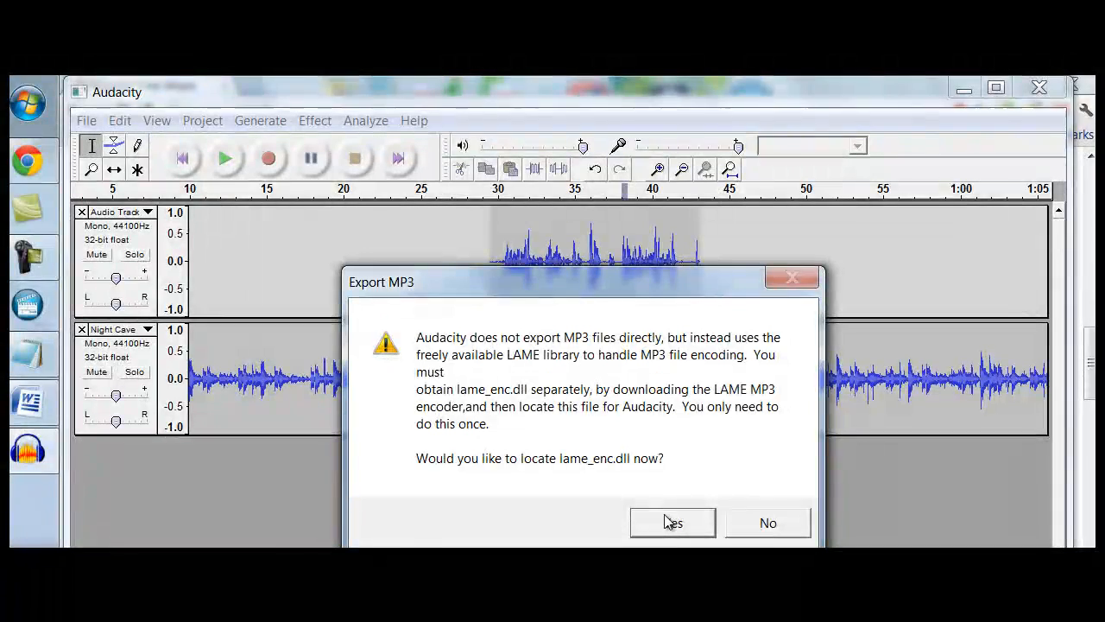
{"action": "left_click", "coordinate": [669, 522]}
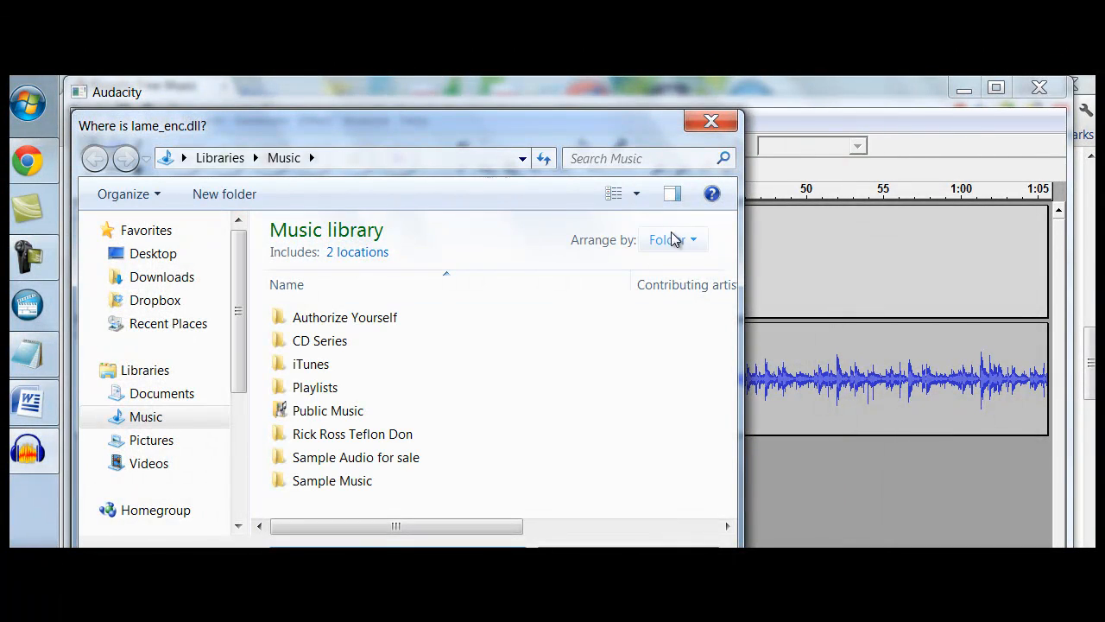
{"action": "key", "text": "Escape"}
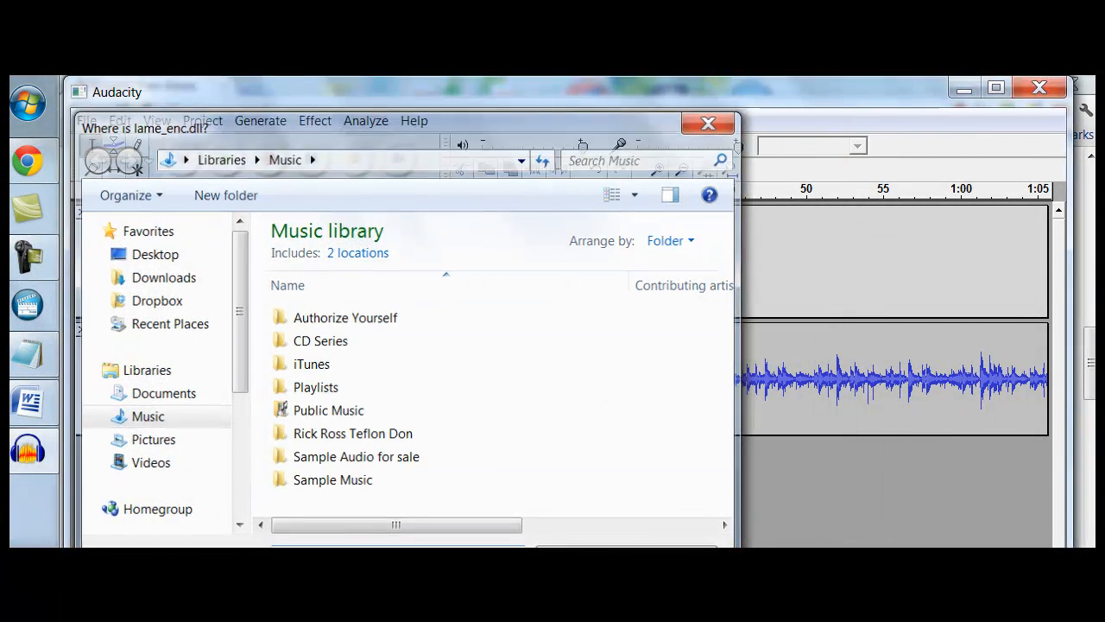